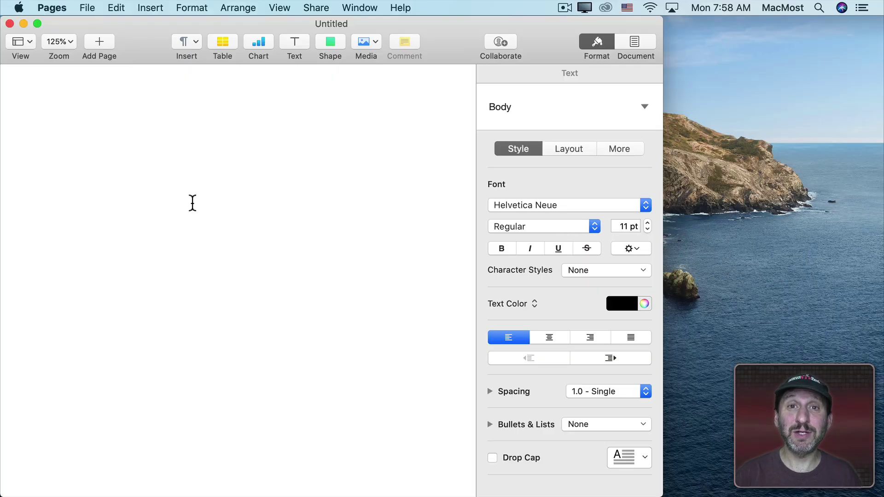
pyautogui.write('He')
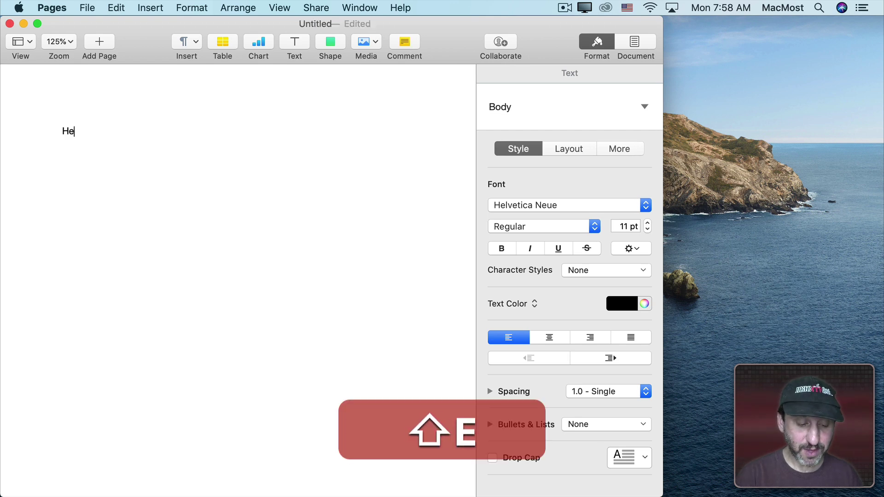
pyautogui.write('ading')
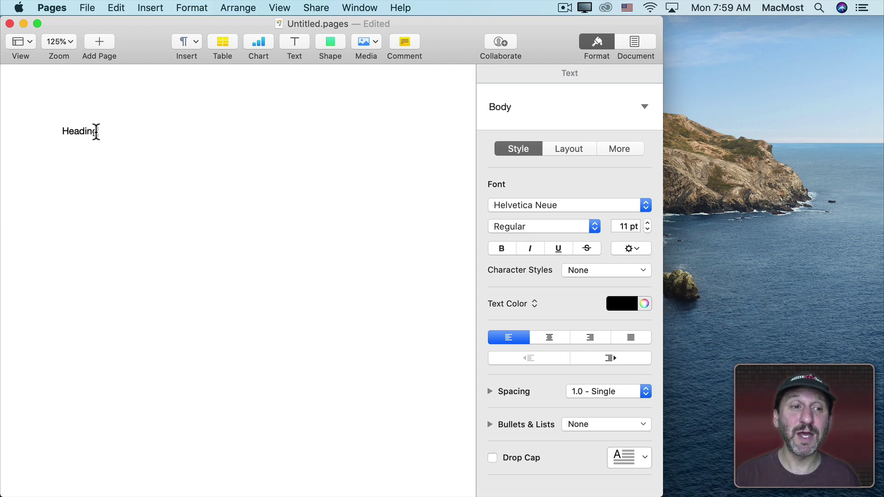
# Step: Make the word Heading bold at 13 pt
pyautogui.doubleClick(96, 131)
pyautogui.click(502, 248)
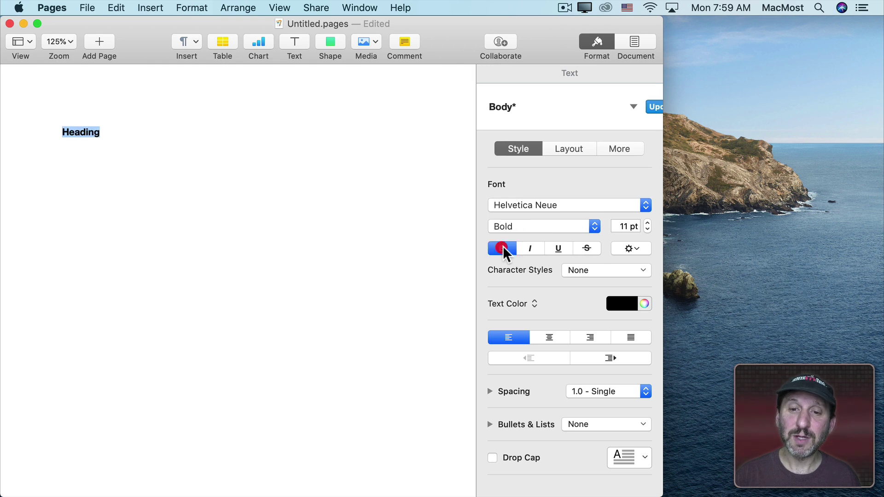
pyautogui.click(646, 222)
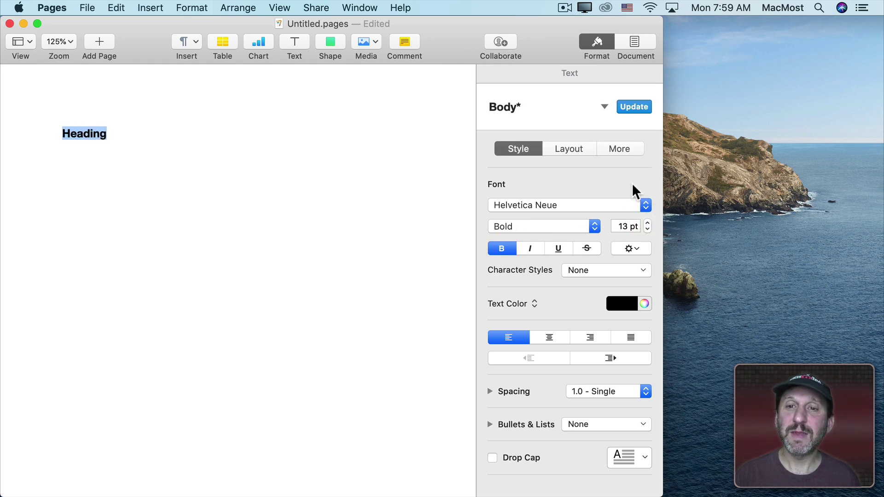
# Step: Save that formatting as a new paragraph style named Numbered Heading
pyautogui.click(604, 105)
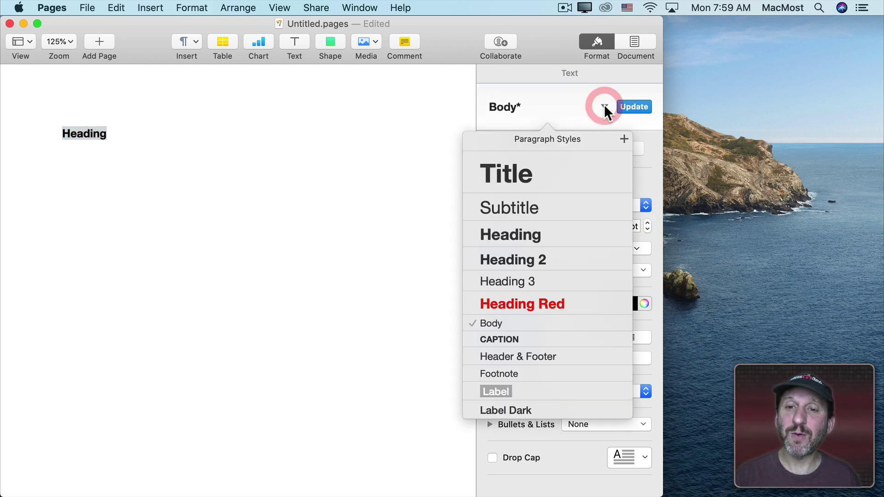
pyautogui.click(623, 139)
pyautogui.write('Nu')
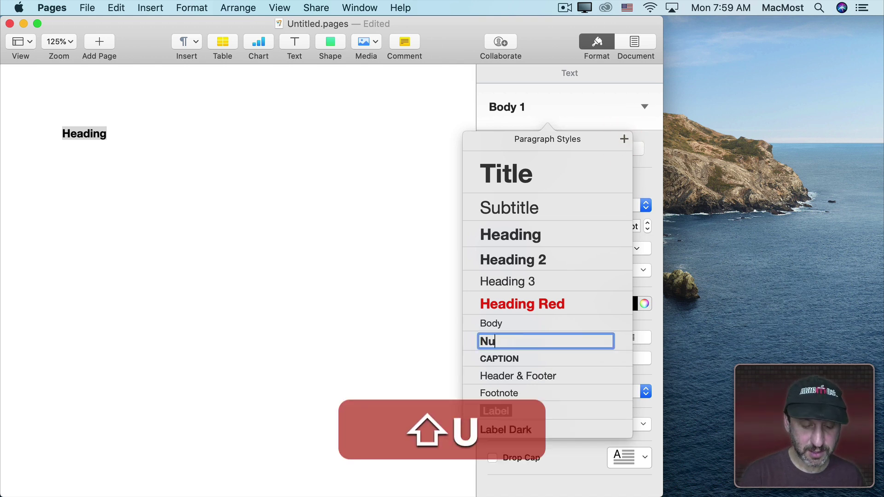
pyautogui.write('mbered ')
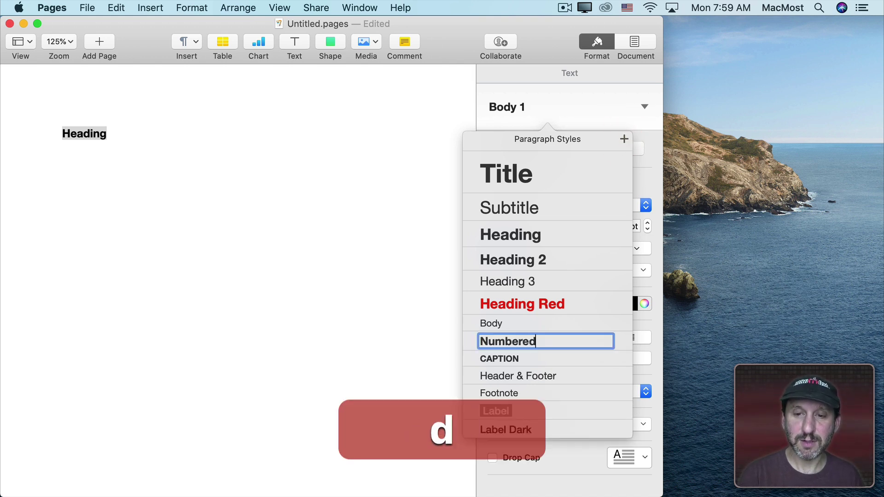
pyautogui.write('Head')
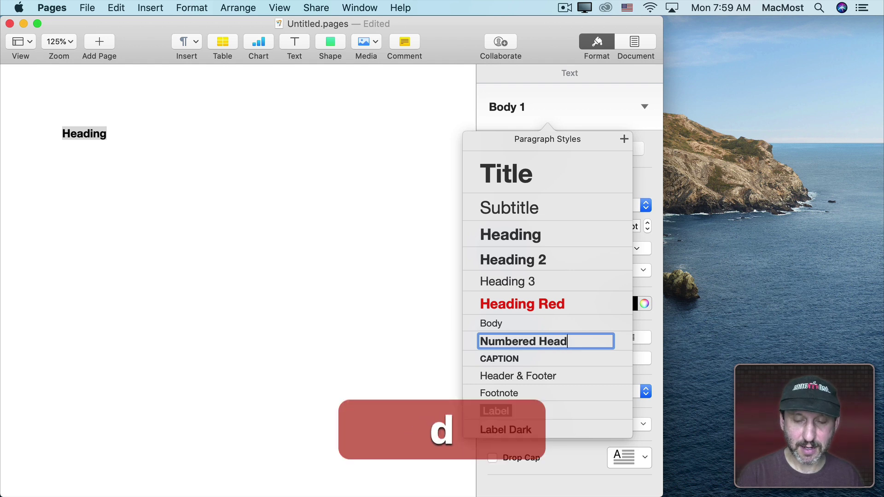
pyautogui.write('ing')
pyautogui.press('Return')
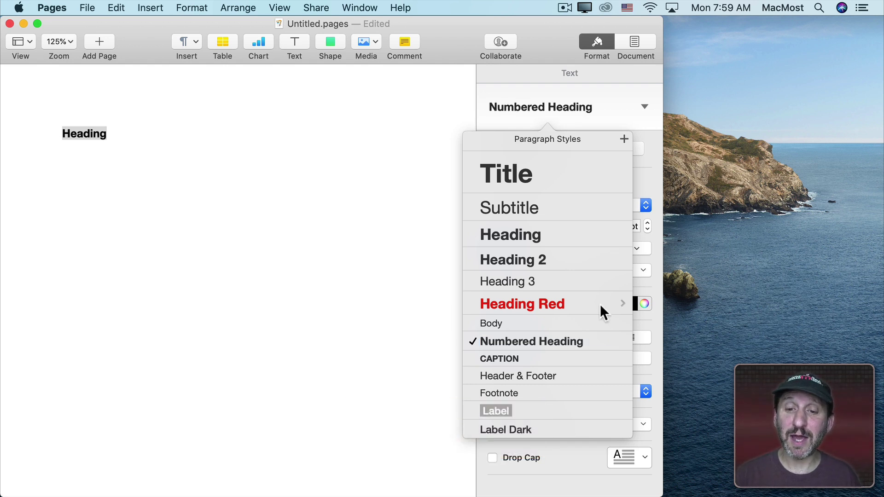
pyautogui.click(200, 142)
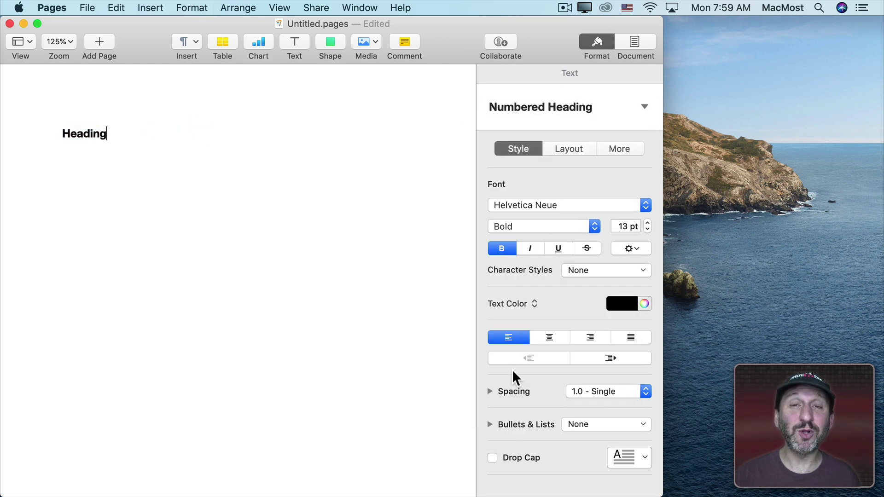
# Step: Number the heading with 1. 2. 3. format and Tiered Numbers turned on
pyautogui.click(490, 424)
pyautogui.scroll(-2, 502, 418)
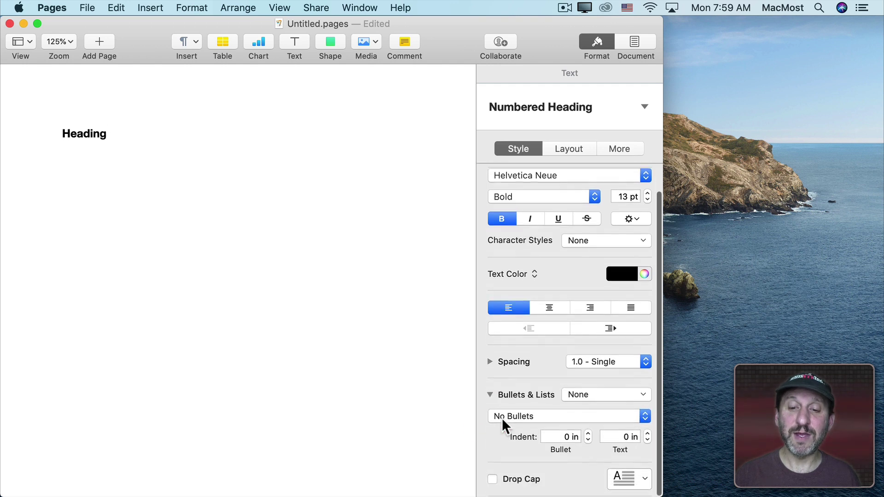
pyautogui.click(590, 398)
pyautogui.click(539, 400)
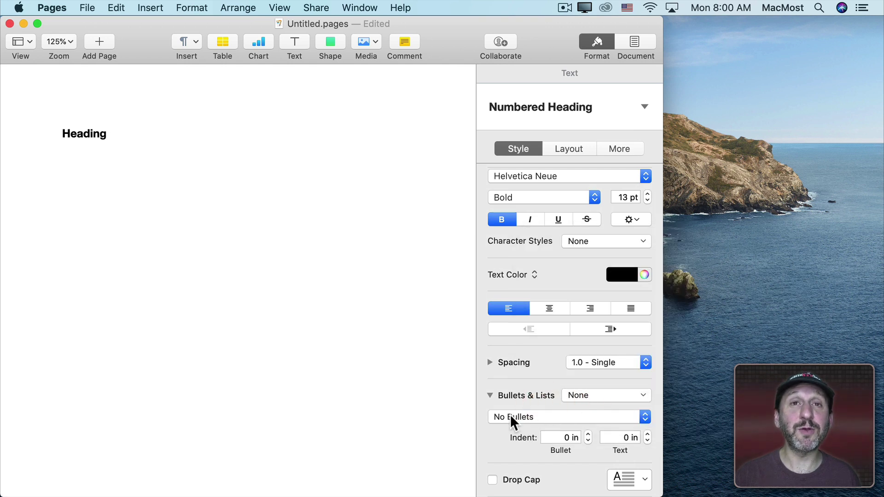
pyautogui.click(521, 416)
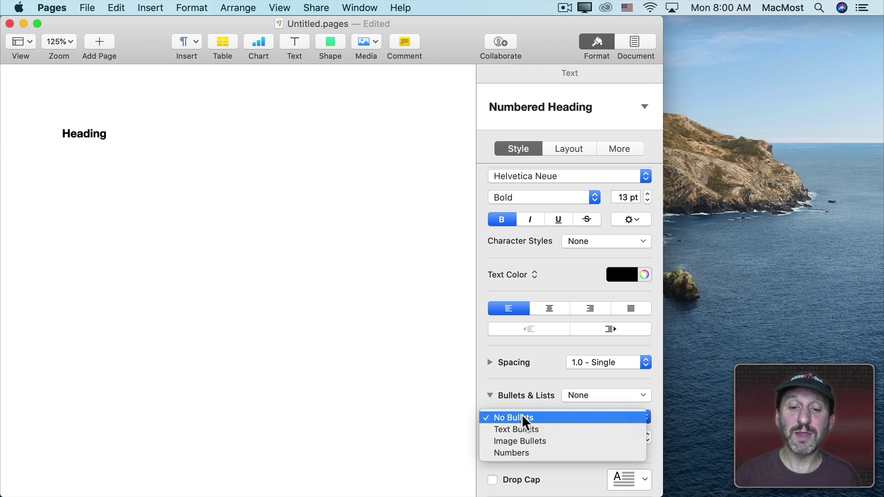
pyautogui.click(513, 454)
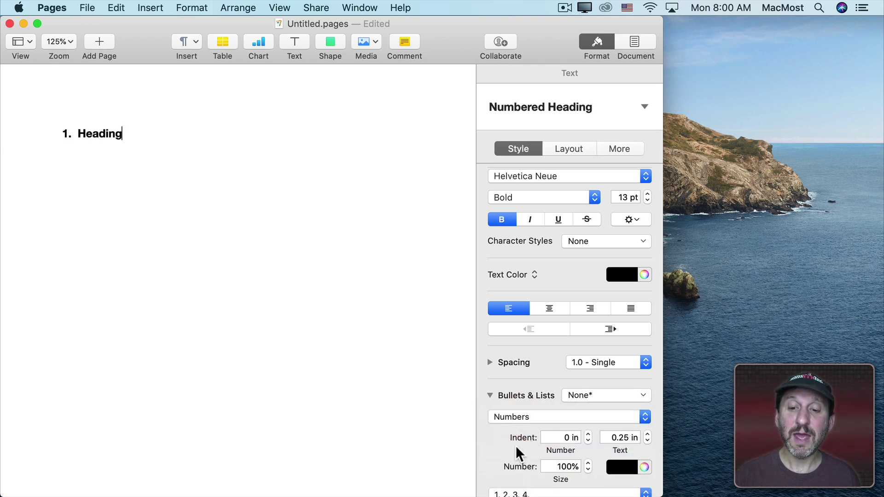
pyautogui.scroll(-5, 515, 446)
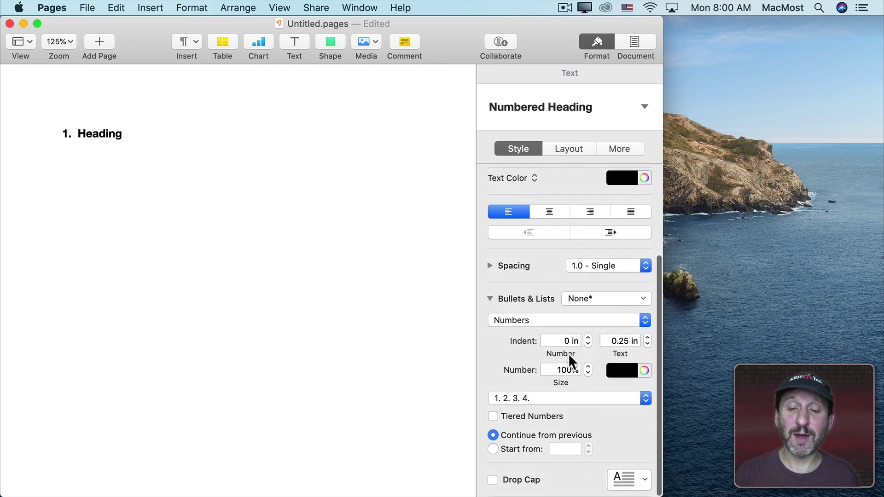
pyautogui.click(531, 398)
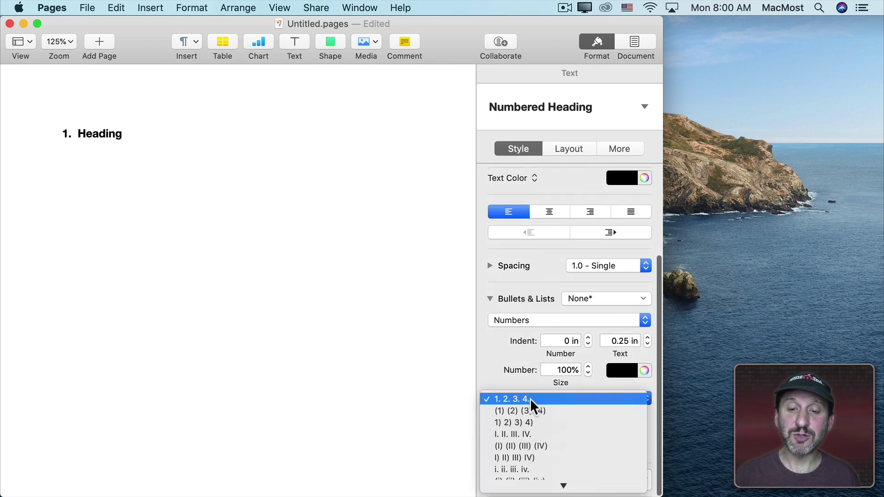
pyautogui.click(517, 398)
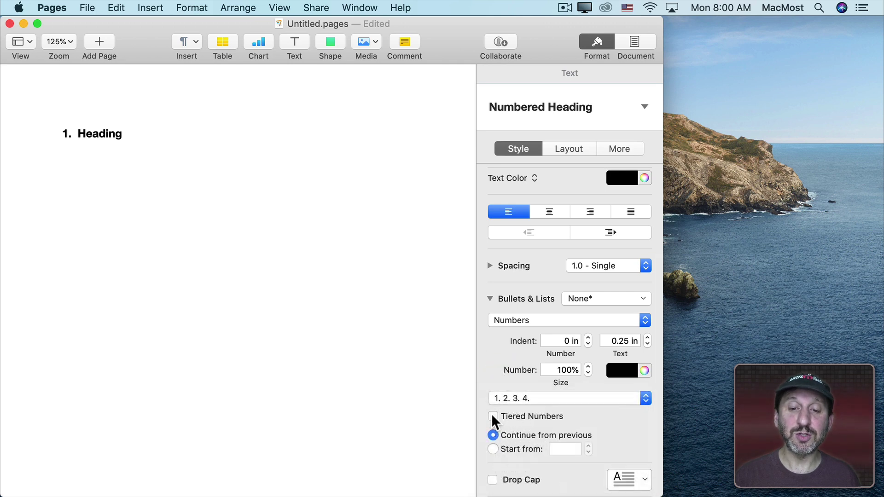
pyautogui.click(492, 416)
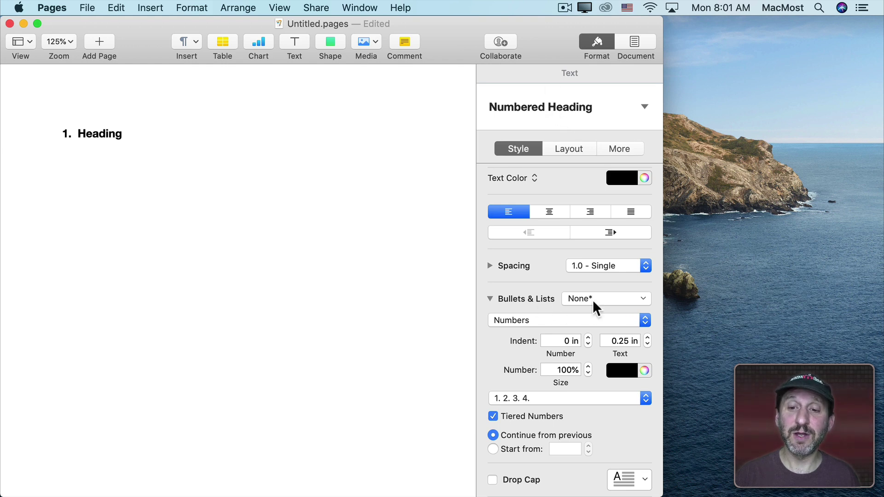
# Step: Save this numbering as a new list style named Heading
pyautogui.click(619, 298)
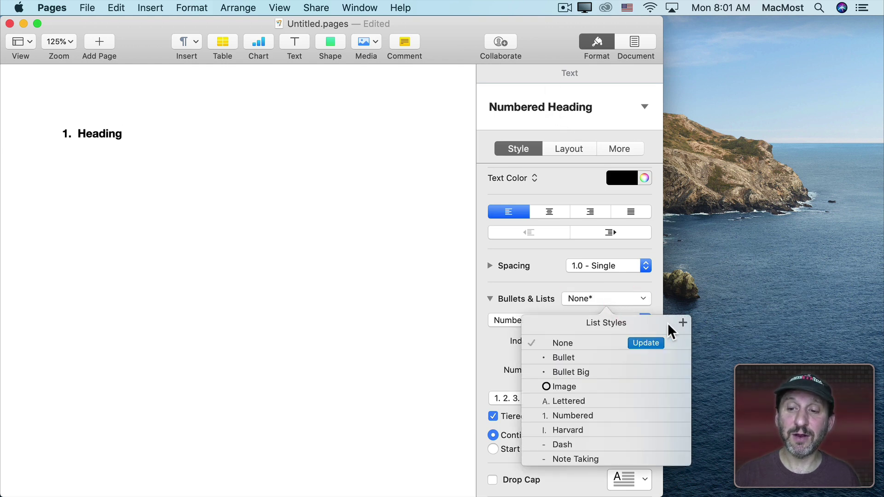
pyautogui.click(682, 322)
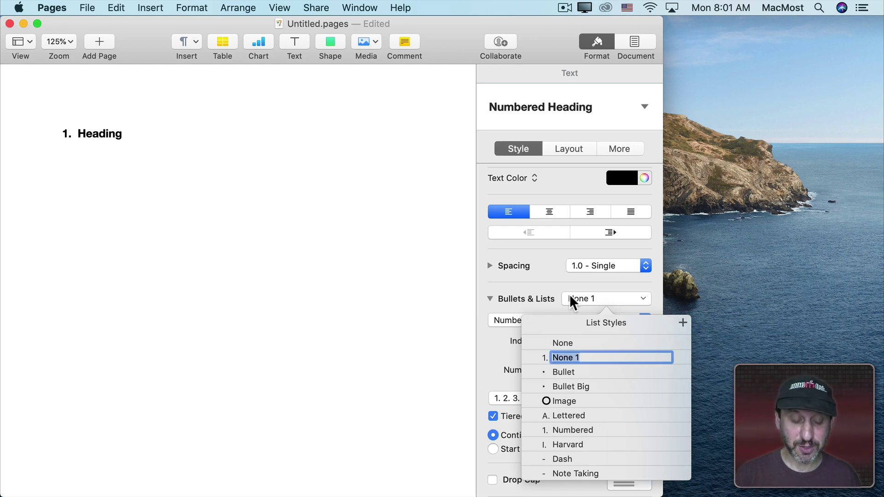
pyautogui.write('Heading')
pyautogui.press('Return')
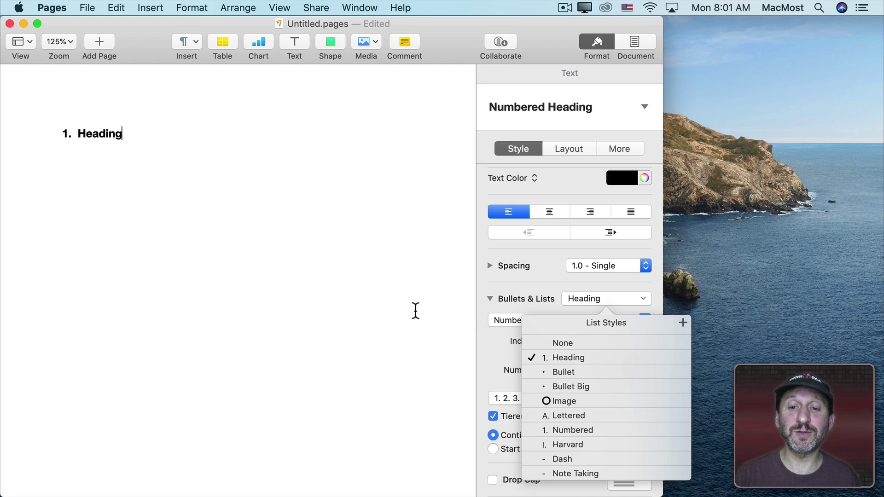
# Step: Add four more numbered heading lines below the first heading
pyautogui.click(415, 311)
pyautogui.press('Return')
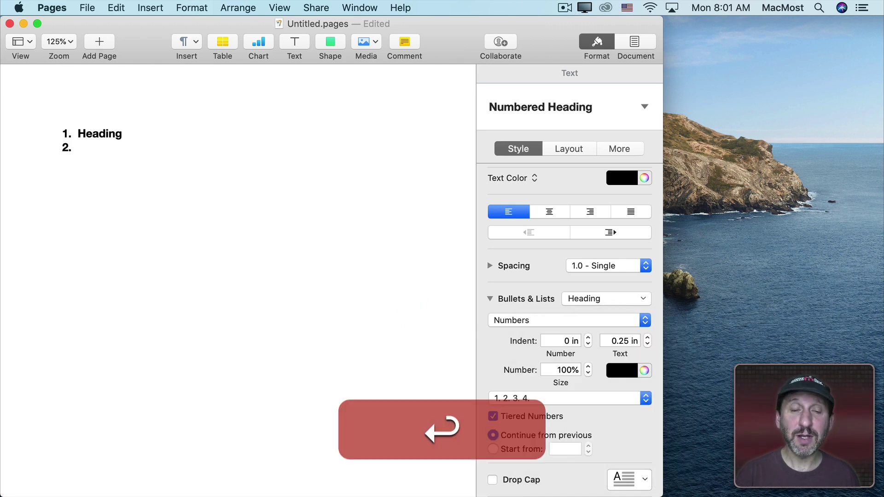
pyautogui.write('Heading')
pyautogui.press('Return')
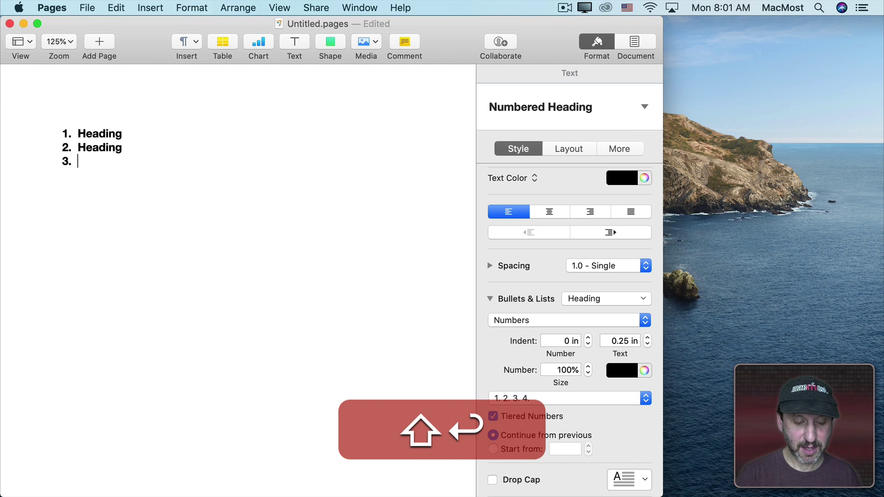
pyautogui.write('Heading')
pyautogui.press('Return')
pyautogui.write('Heading')
pyautogui.press('Return')
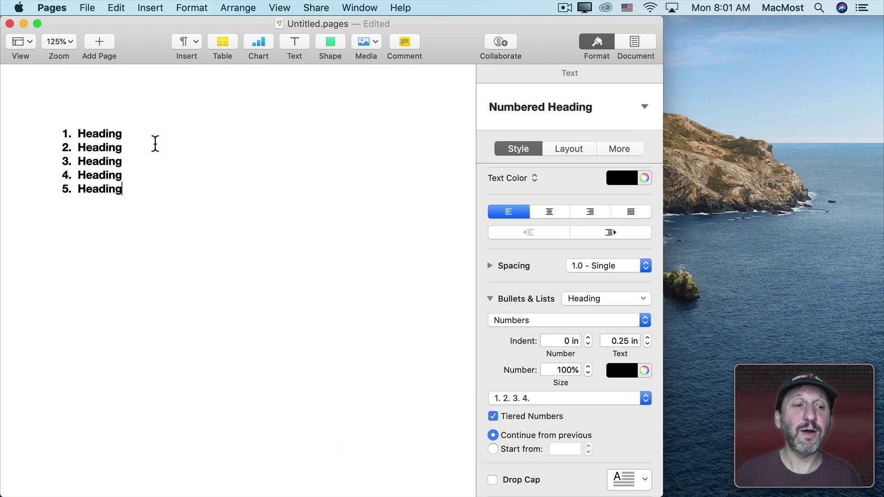
# Step: Insert a demoted 1.1. sub-heading after heading 1
pyautogui.click(128, 132)
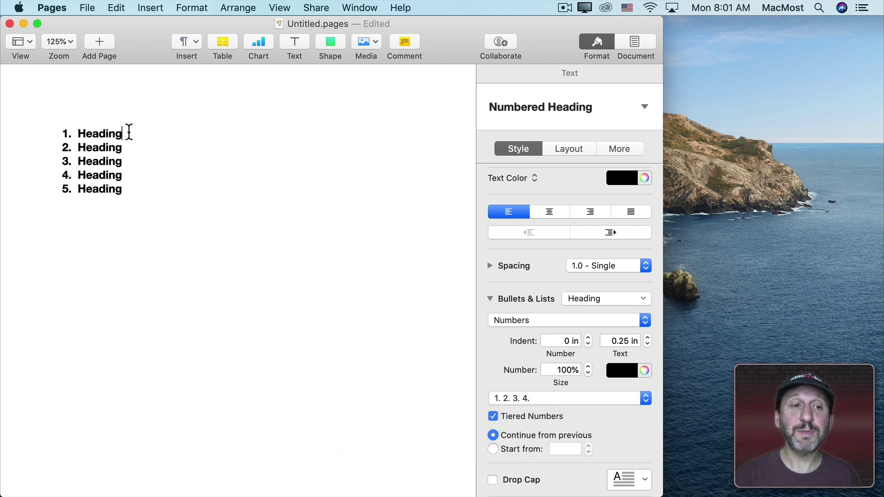
pyautogui.press('Return')
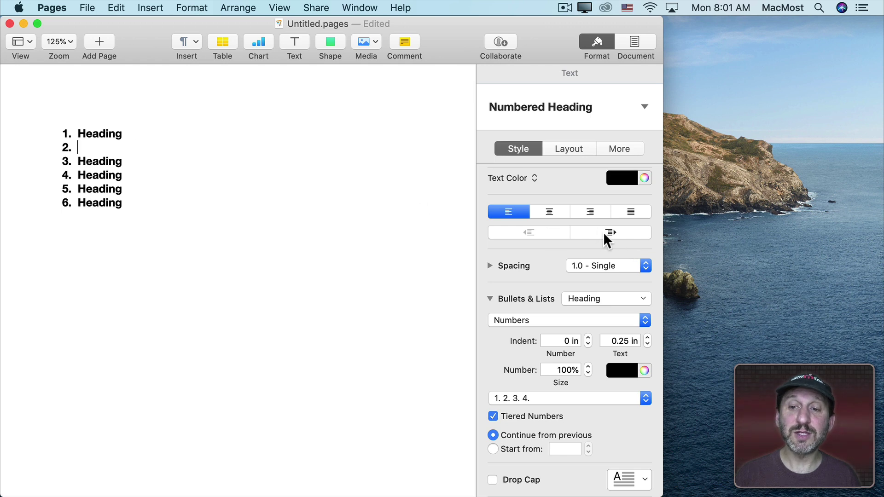
pyautogui.press('Tab')
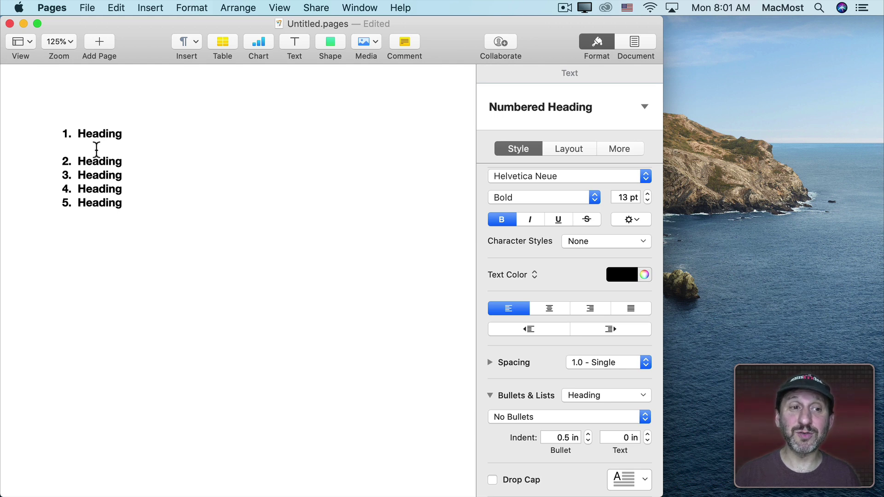
pyautogui.write('Heading')
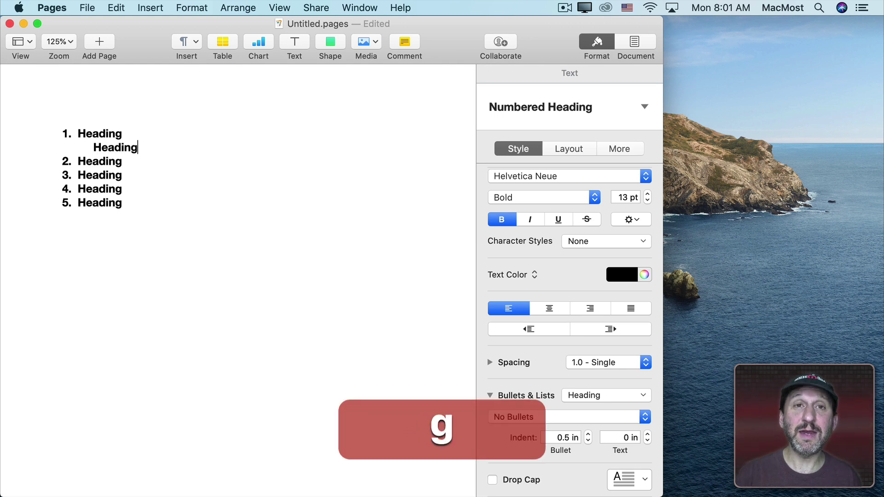
pyautogui.click(527, 418)
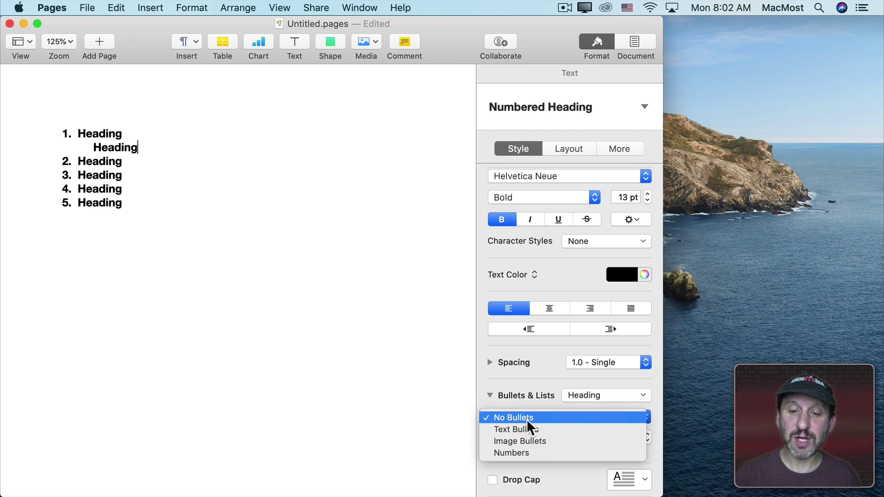
pyautogui.click(522, 450)
pyautogui.scroll(-5, 522, 441)
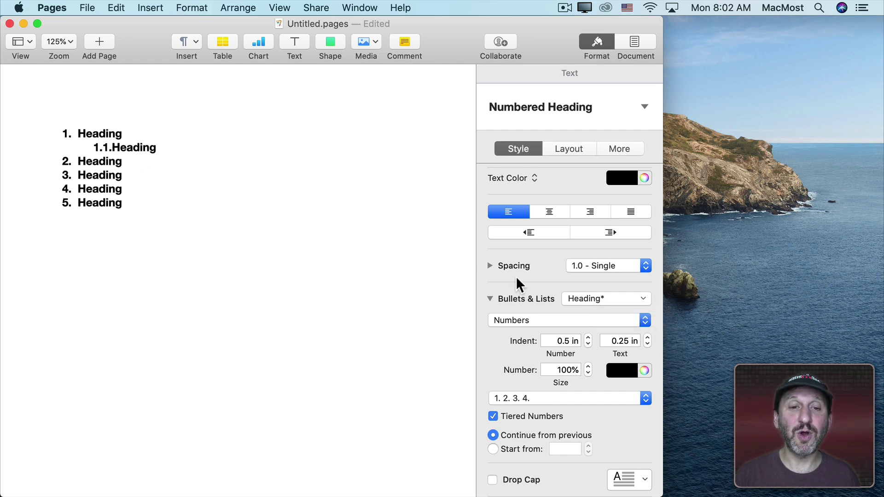
# Step: Update the Heading list style to match the second-level heading
pyautogui.click(645, 296)
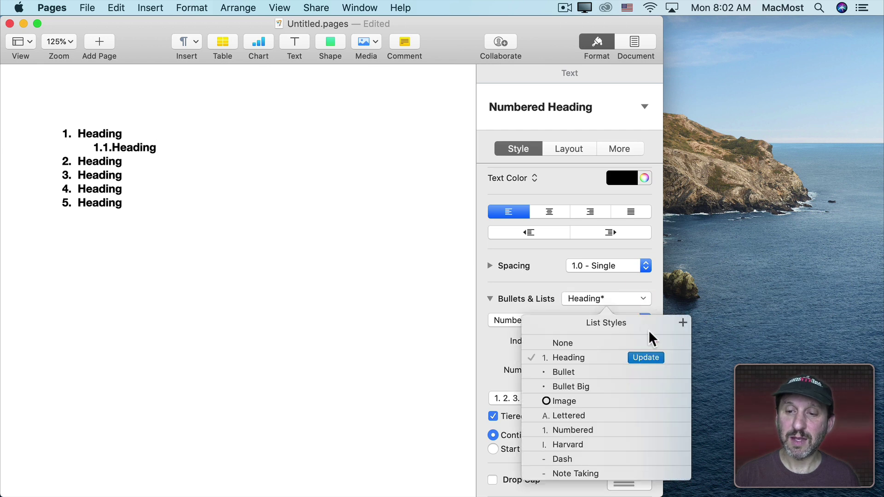
pyautogui.click(645, 357)
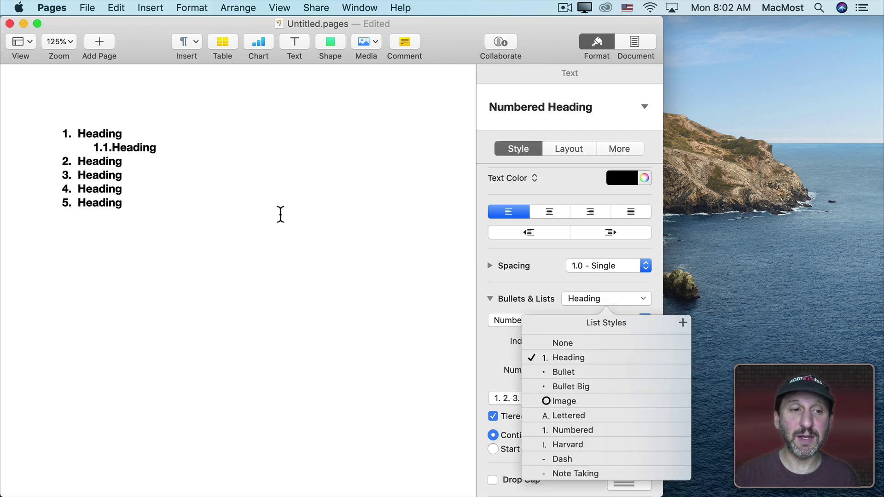
pyautogui.click(253, 198)
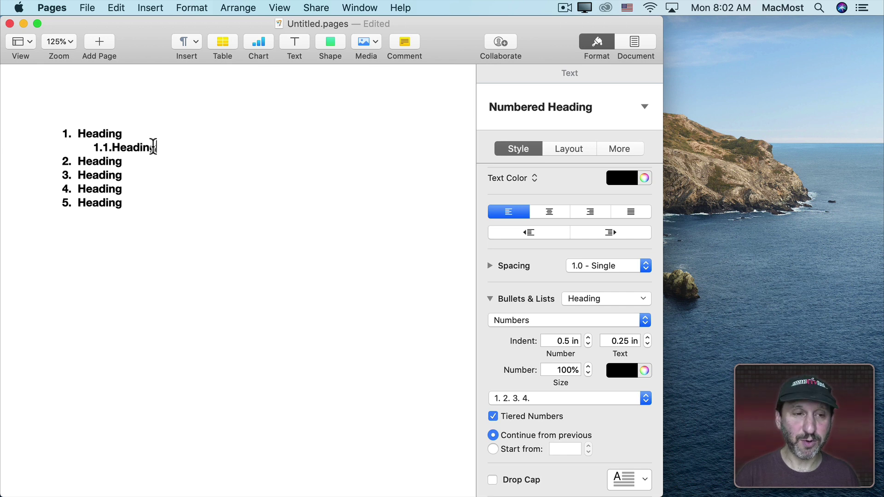
# Step: Add a third-level 1.1.1. heading and update the Heading list style with it
pyautogui.press('Return')
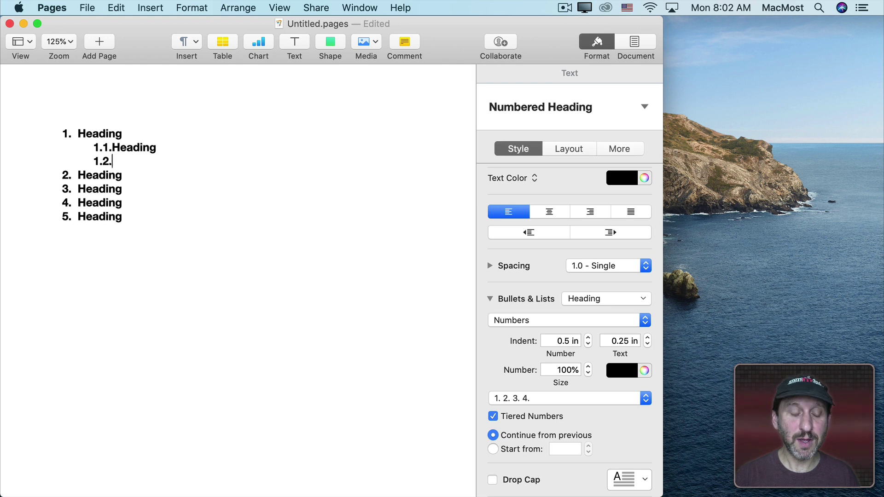
pyautogui.press('Tab')
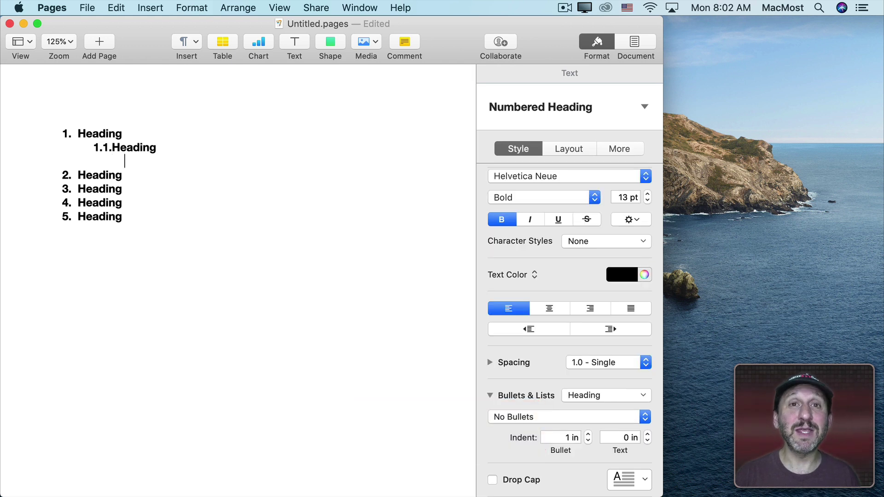
pyautogui.click(520, 417)
pyautogui.click(516, 449)
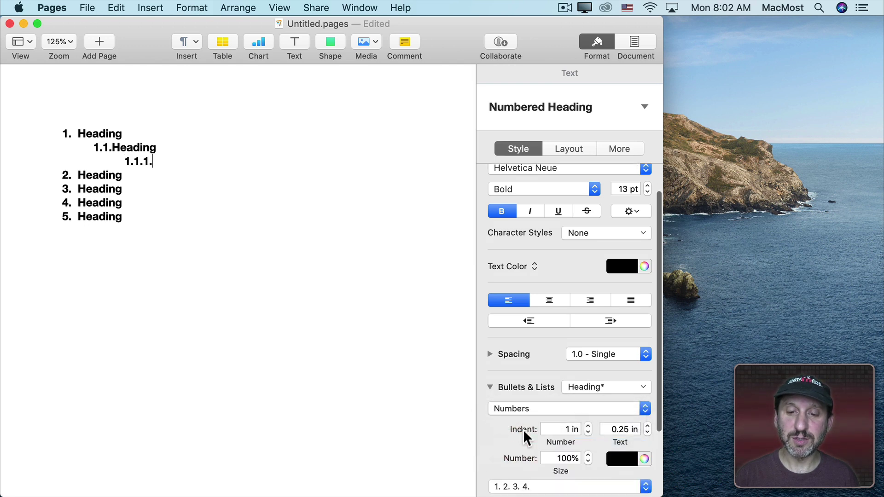
pyautogui.scroll(-5, 522, 430)
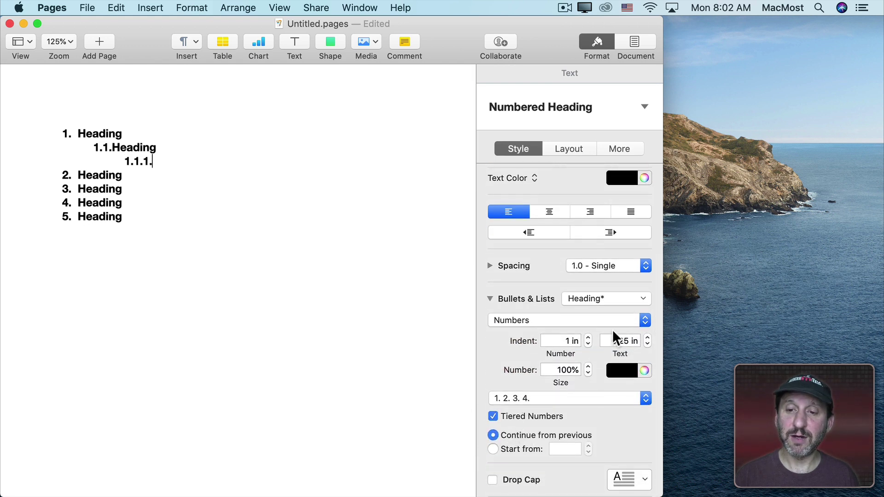
pyautogui.click(642, 298)
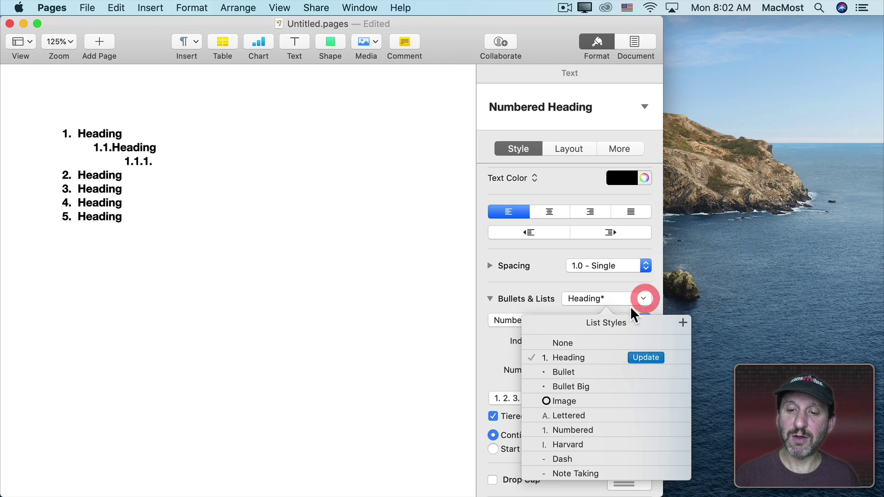
pyautogui.click(638, 357)
pyautogui.click(252, 248)
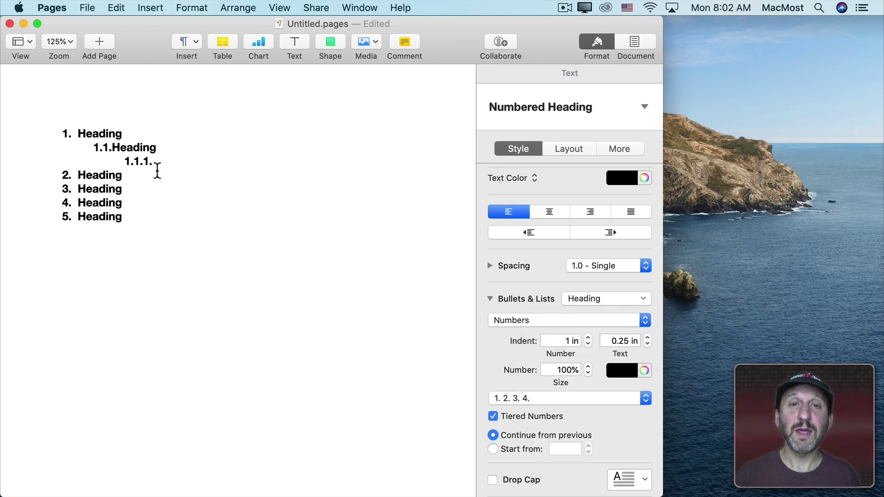
pyautogui.write('Heading')
# Step: Add headings 1.1.2, 1.1.3, then promoted headings 1.2 and 1.3
pyautogui.press('Return')
pyautogui.write('Heading')
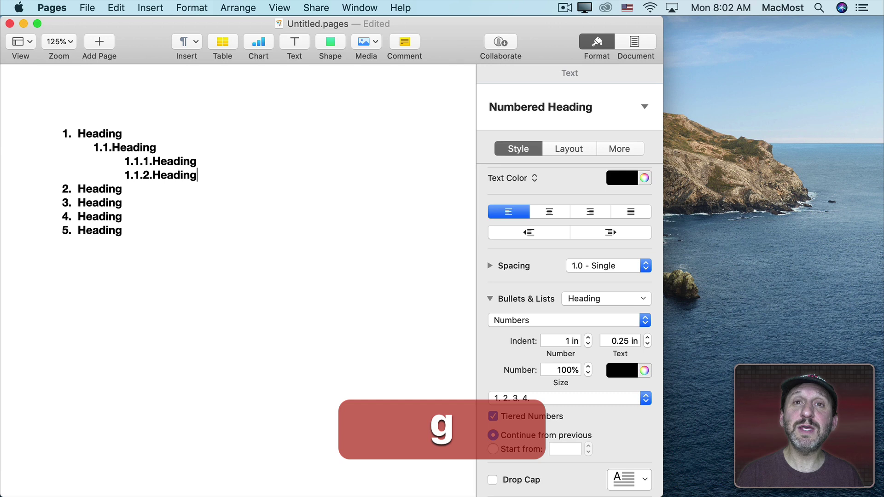
pyautogui.press('Return')
pyautogui.write('Headin')
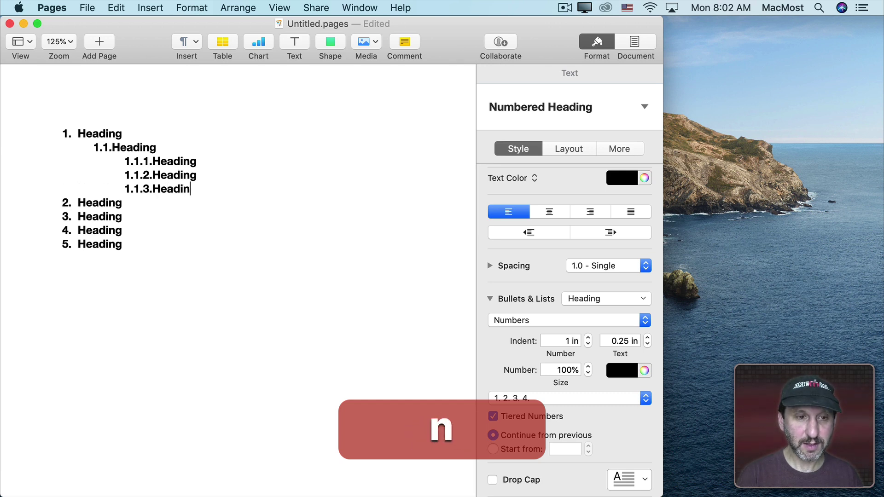
pyautogui.write('g')
pyautogui.press('Return')
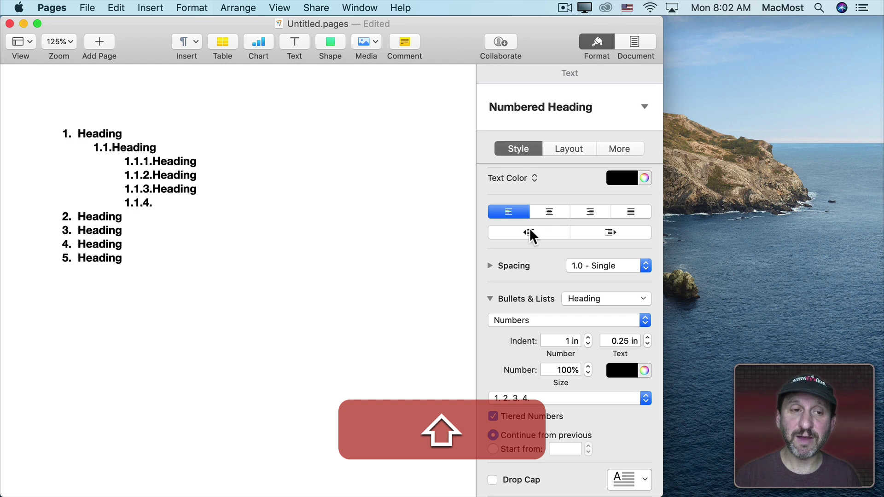
pyautogui.hotkey('shift', 'Tab')
pyautogui.write('He')
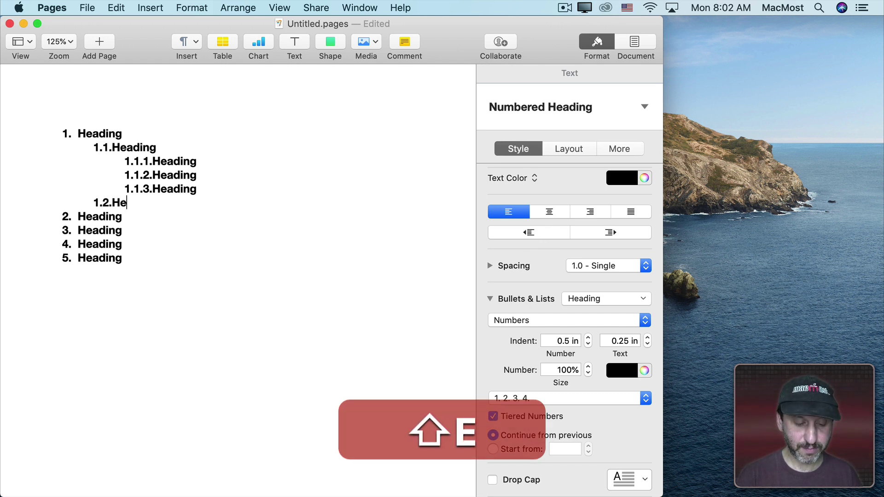
pyautogui.write('ading')
pyautogui.press('Return')
pyautogui.write('He')
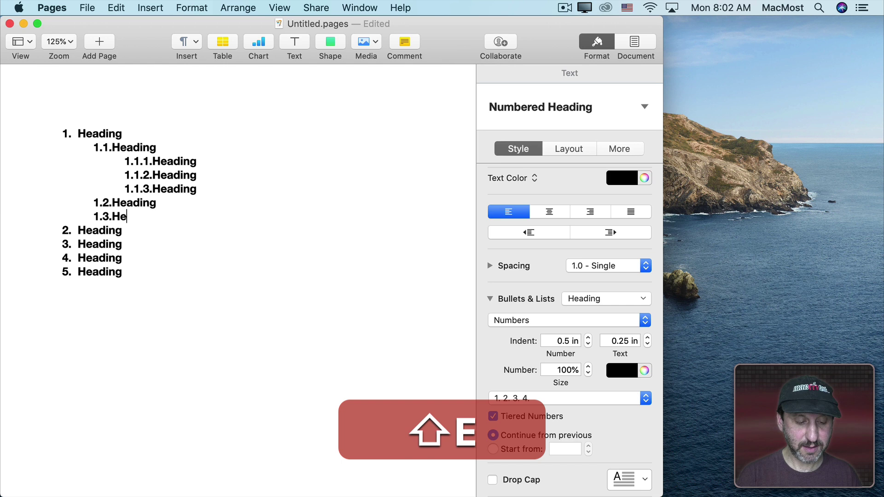
pyautogui.write('ading')
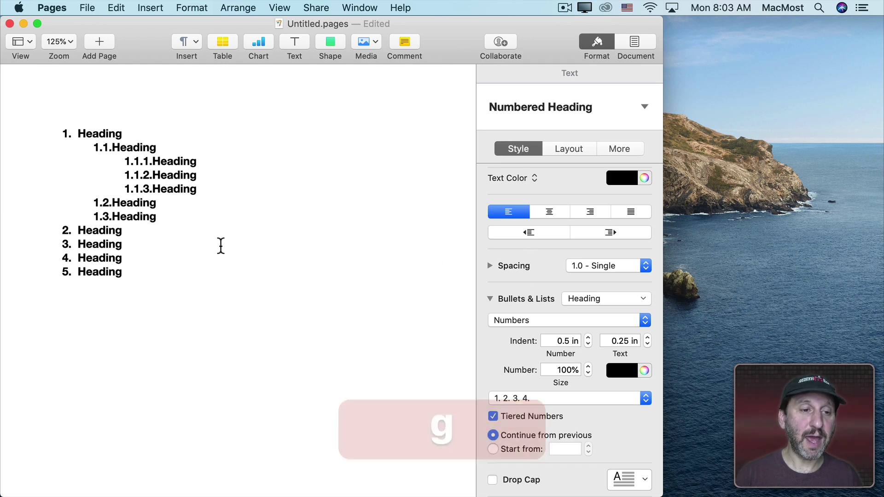
# Step: Add sub-headings 3.1–3.3, 3.3.1–3.3.2 and 3.4 under heading 3
pyautogui.click(136, 246)
pyautogui.press('Return')
pyautogui.press('Tab')
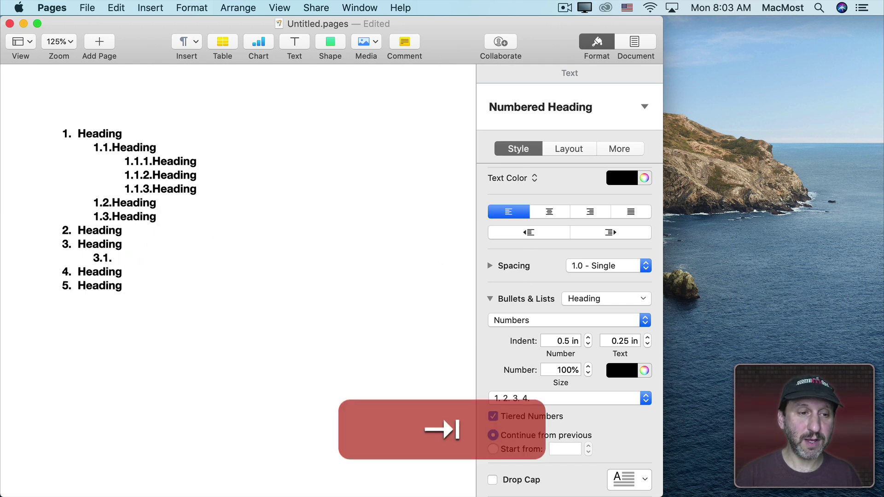
pyautogui.write('Heading')
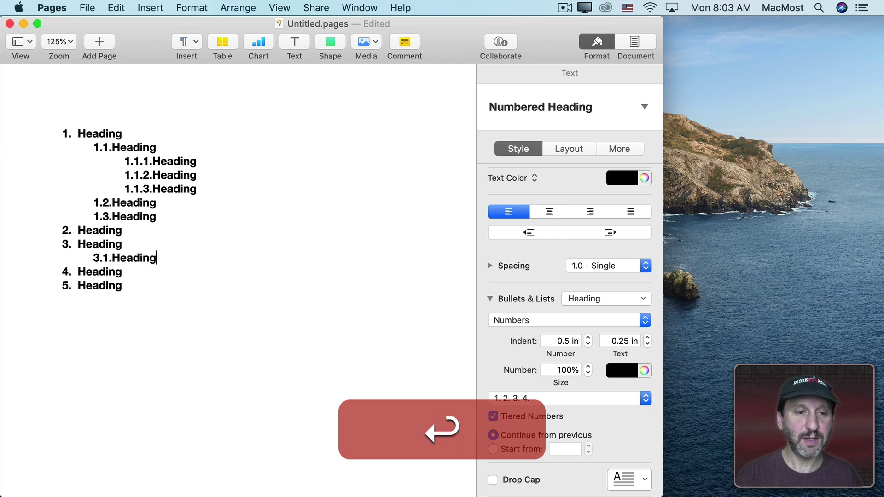
pyautogui.press('Return')
pyautogui.write('Heading')
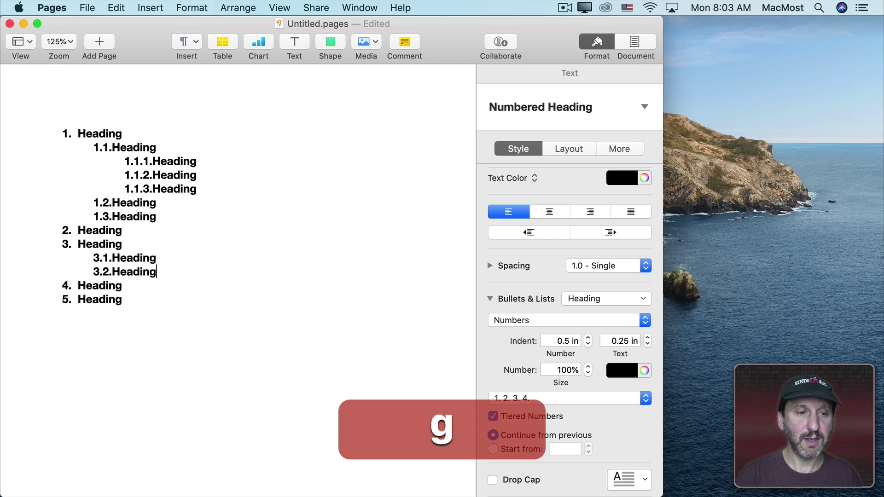
pyautogui.press('Return')
pyautogui.write('Heading')
pyautogui.press('Return')
pyautogui.press('Tab')
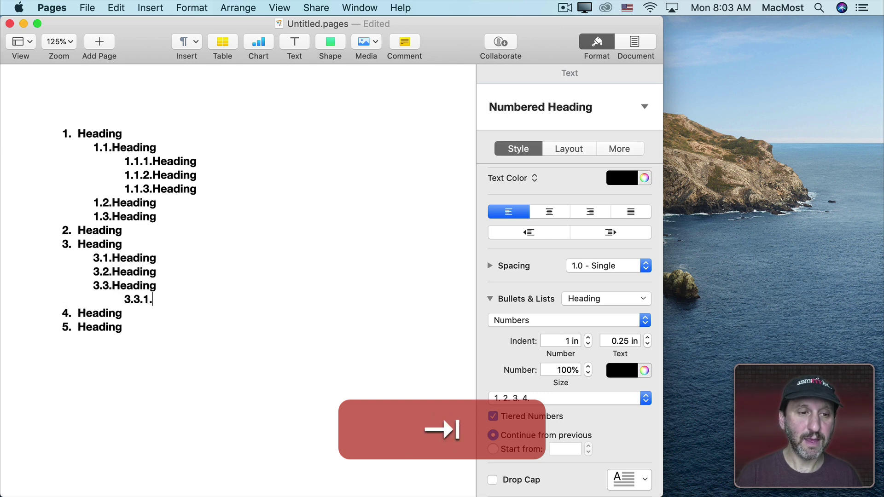
pyautogui.write('Heading')
pyautogui.press('Return')
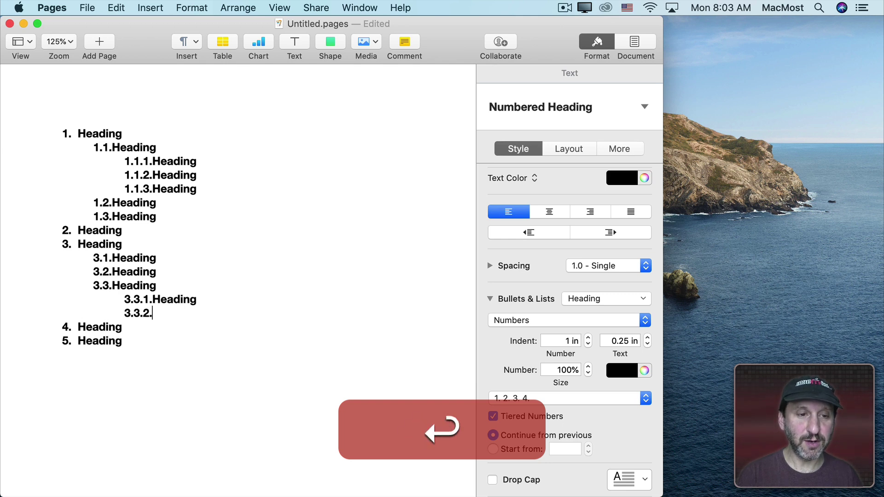
pyautogui.write('Heading')
pyautogui.press('Return')
pyautogui.hotkey('shift', 'Tab')
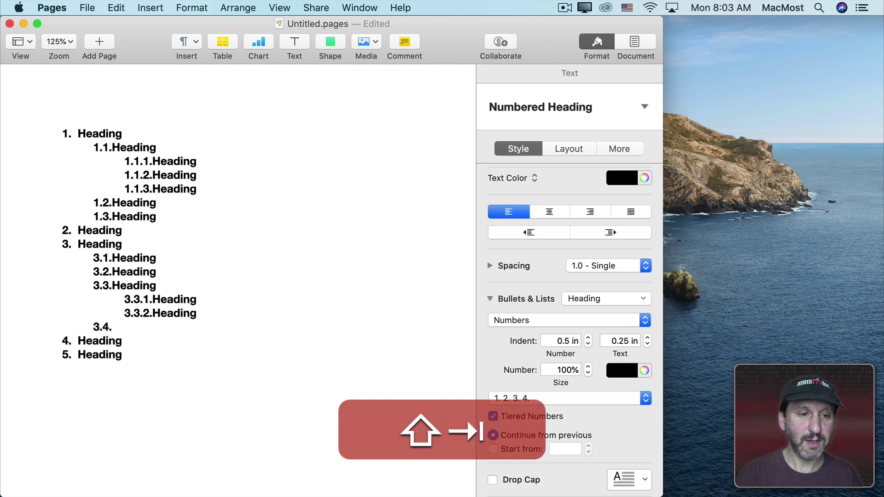
pyautogui.write('Heading')
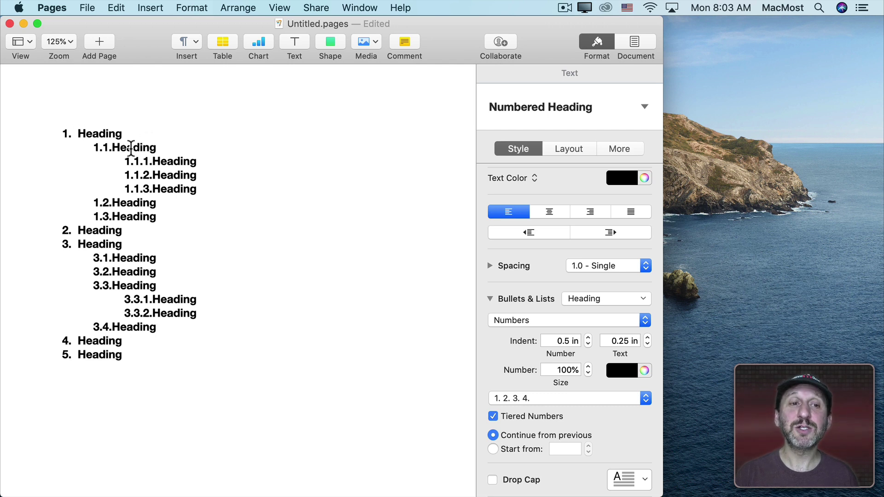
# Step: Set the second-level number indent to 0 and update the Heading list style
pyautogui.click(131, 147)
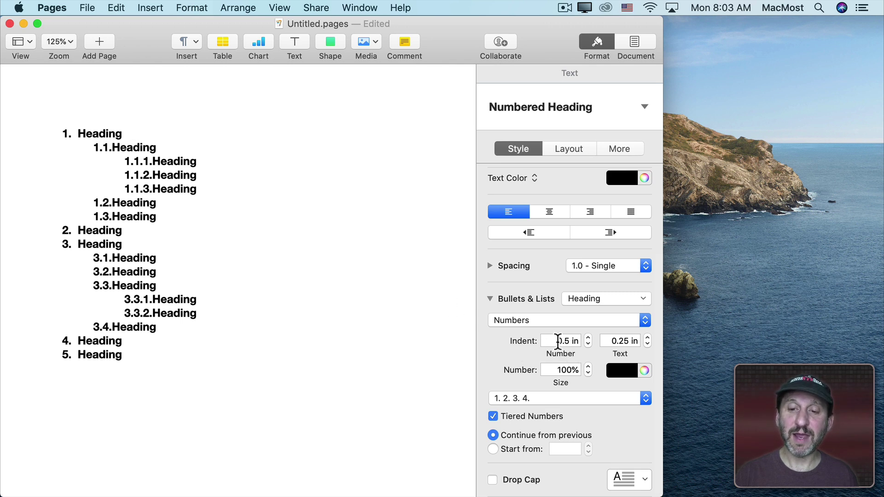
pyautogui.click(557, 340)
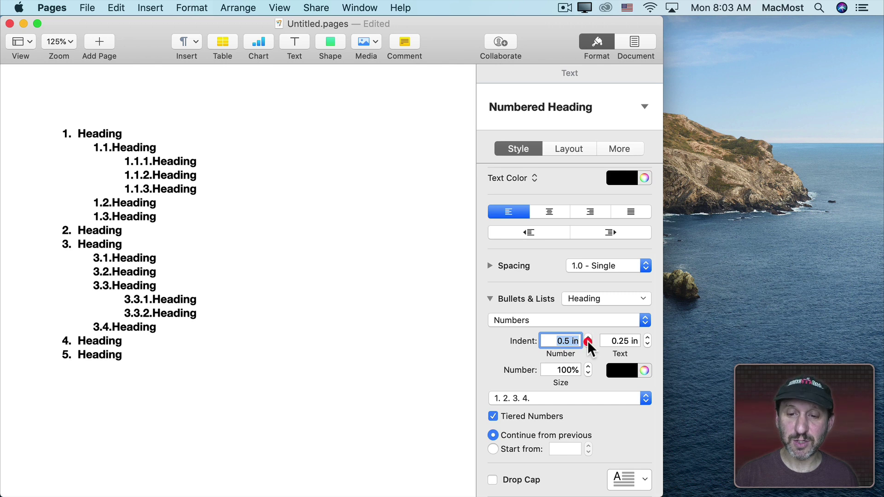
pyautogui.write('0')
pyautogui.press('Return')
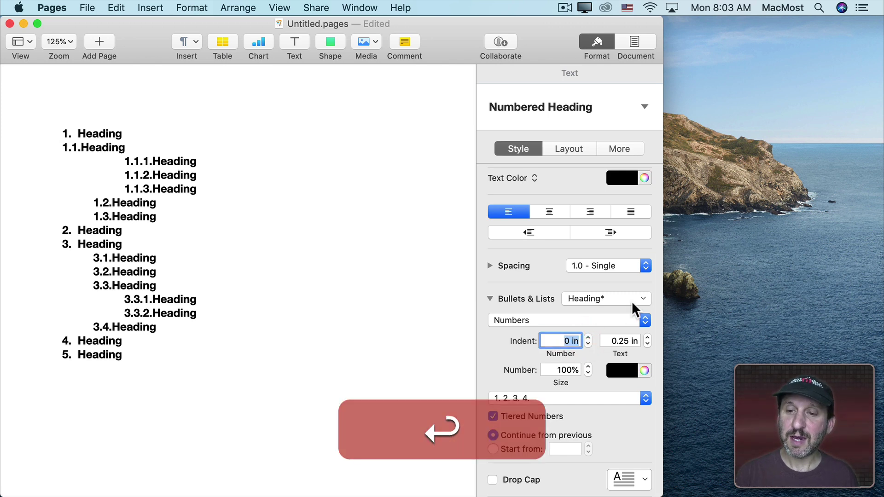
pyautogui.click(643, 299)
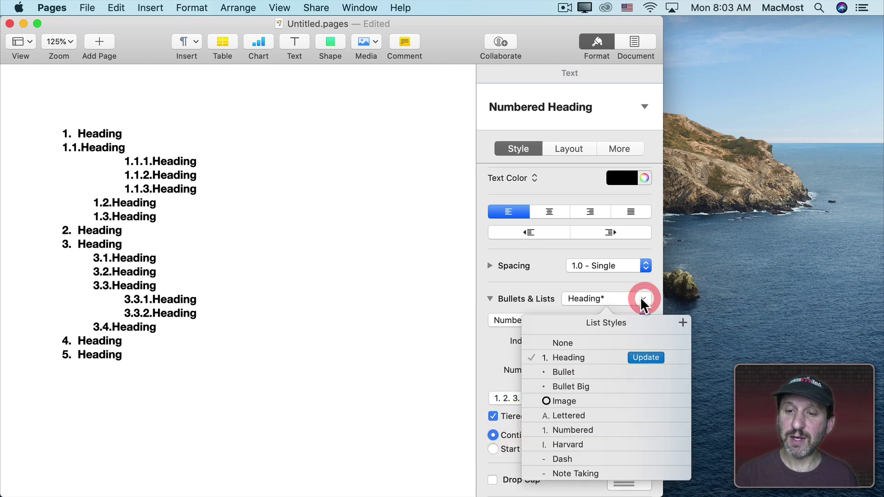
pyautogui.click(646, 357)
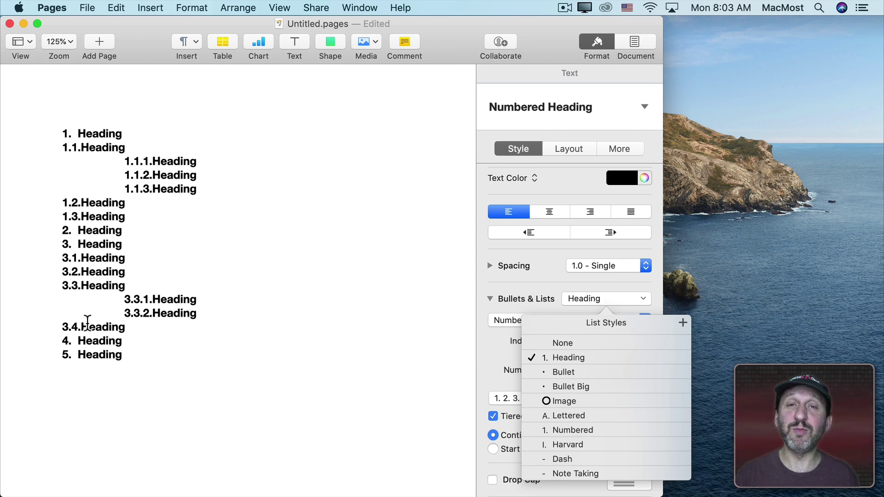
pyautogui.click(173, 166)
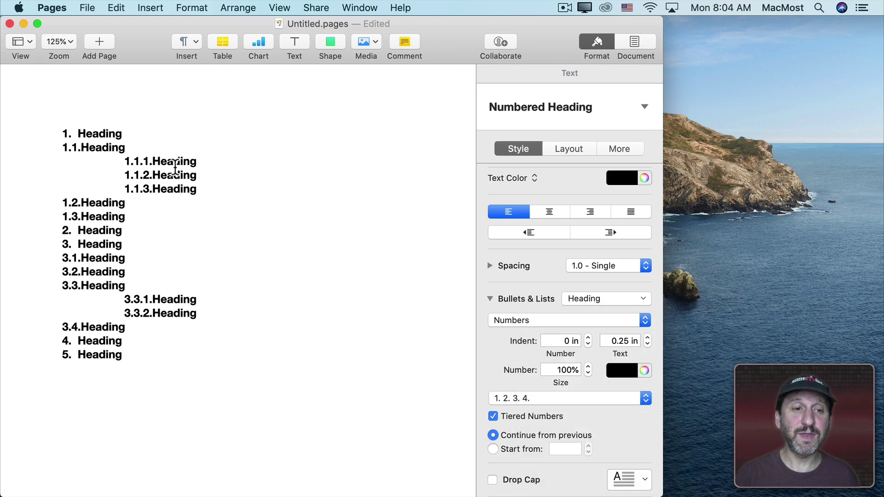
# Step: Set the third-level number indent to 0 and update the Heading list style
pyautogui.click(173, 164)
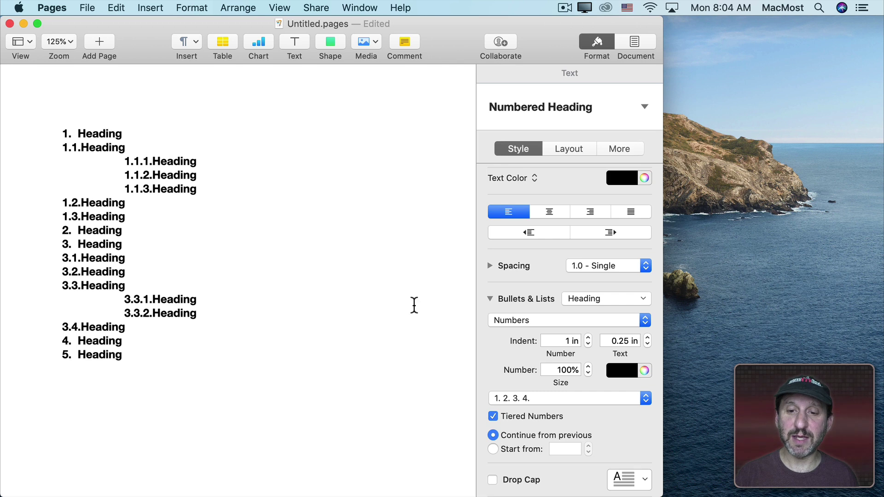
pyautogui.click(563, 340)
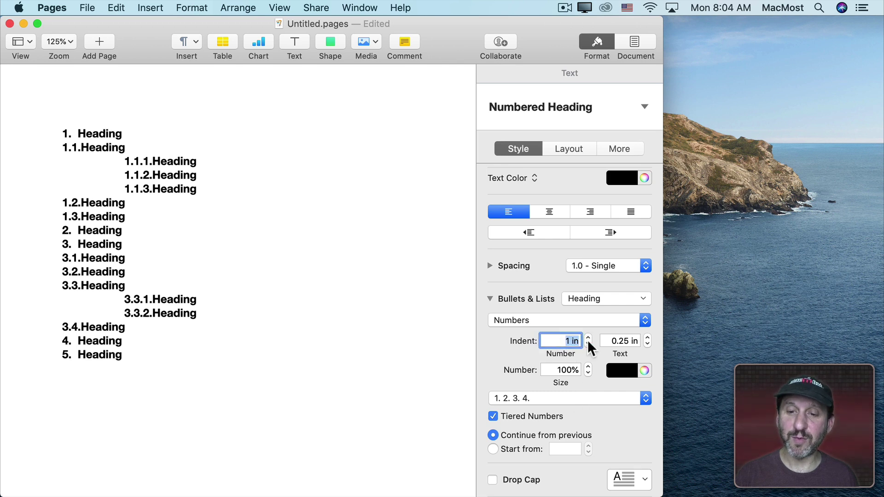
pyautogui.write('0')
pyautogui.press('Return')
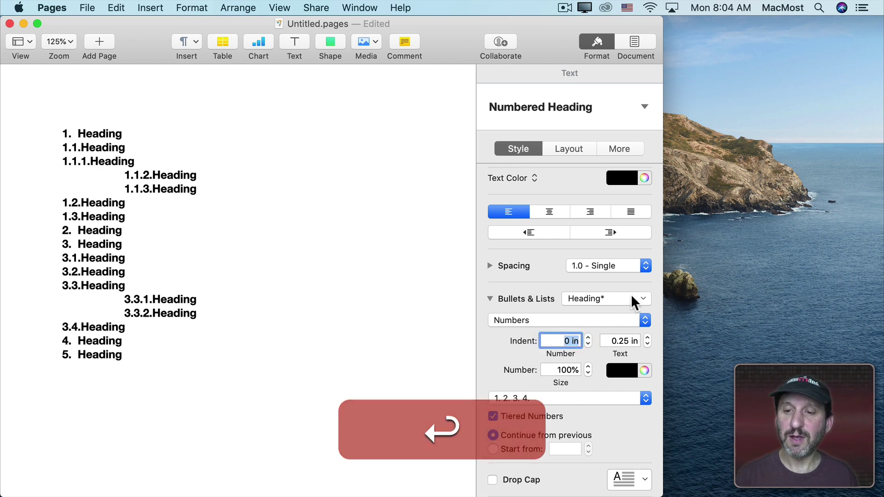
pyautogui.click(641, 297)
pyautogui.click(642, 358)
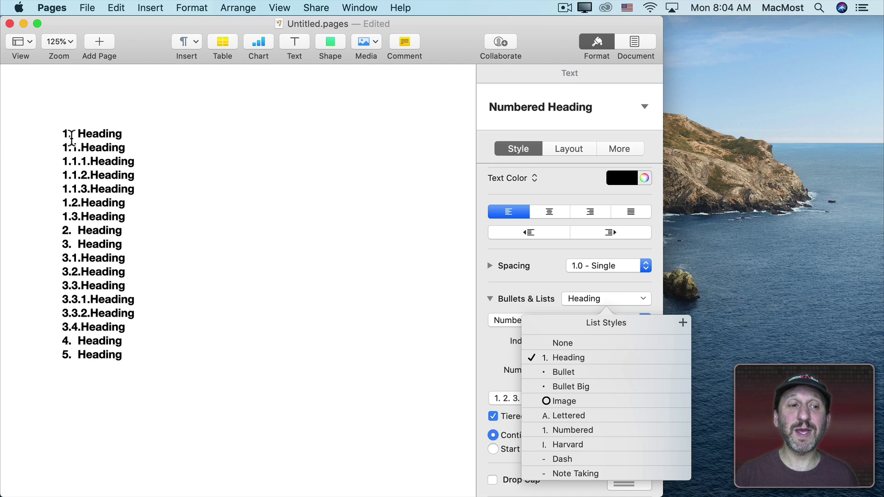
# Step: Set heading 1.1's text indent to 0.4 in and update the Heading list style
pyautogui.click(66, 135)
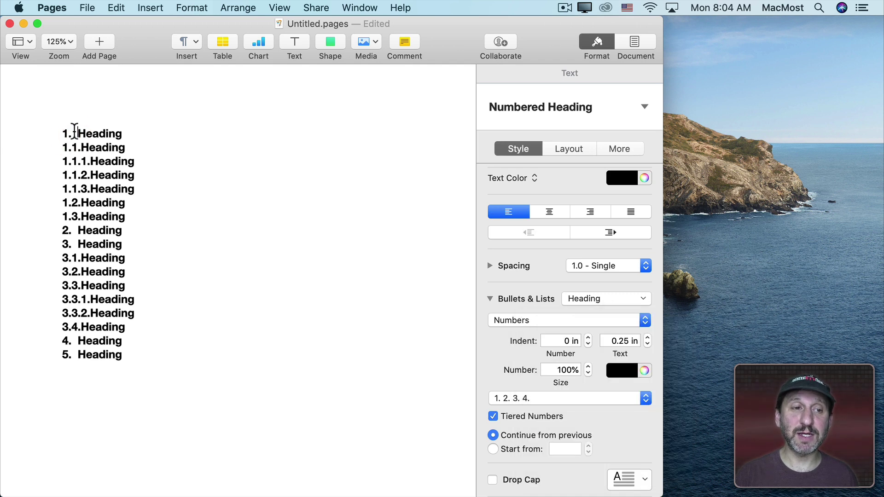
pyautogui.click(77, 133)
pyautogui.click(82, 147)
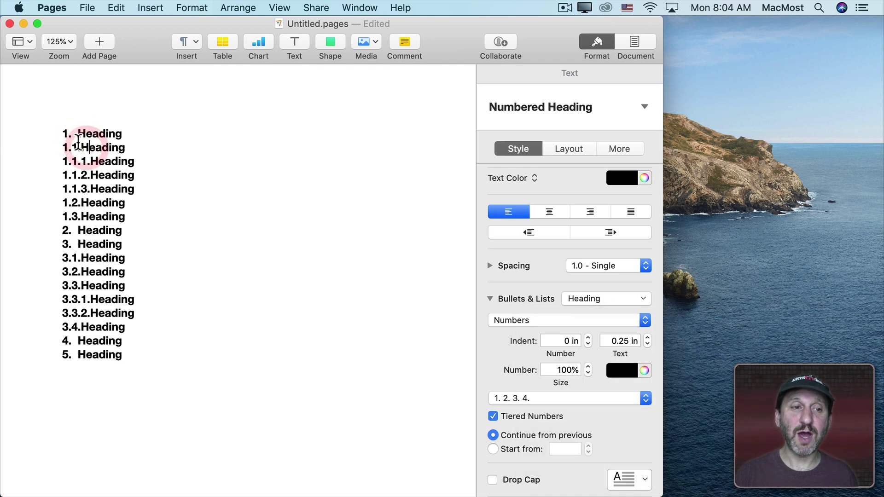
pyautogui.click(77, 133)
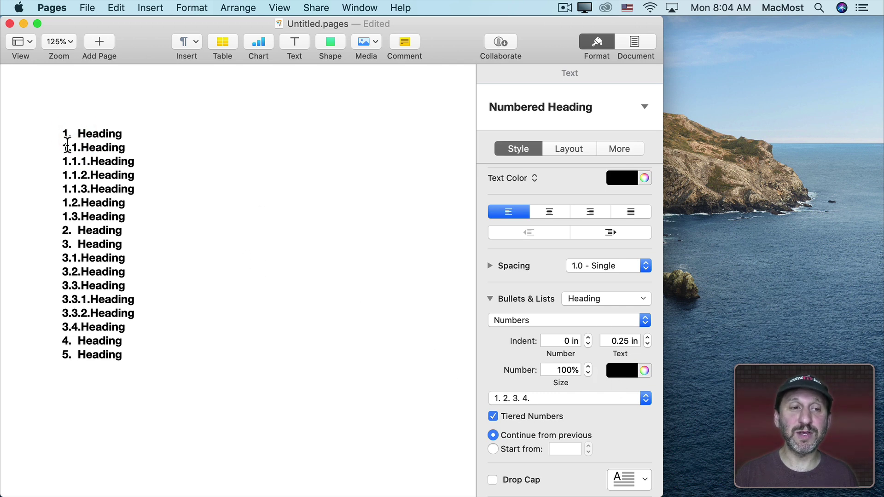
pyautogui.click(97, 147)
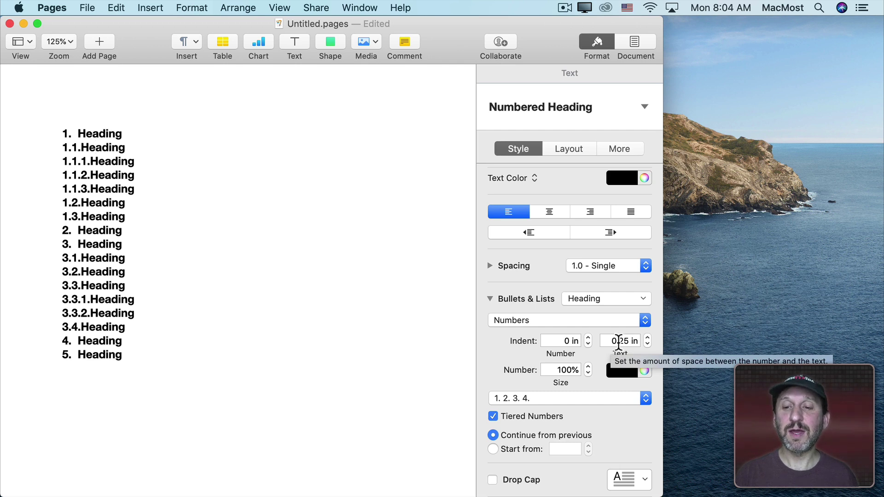
pyautogui.doubleClick(619, 340)
pyautogui.write('.4')
pyautogui.press('Return')
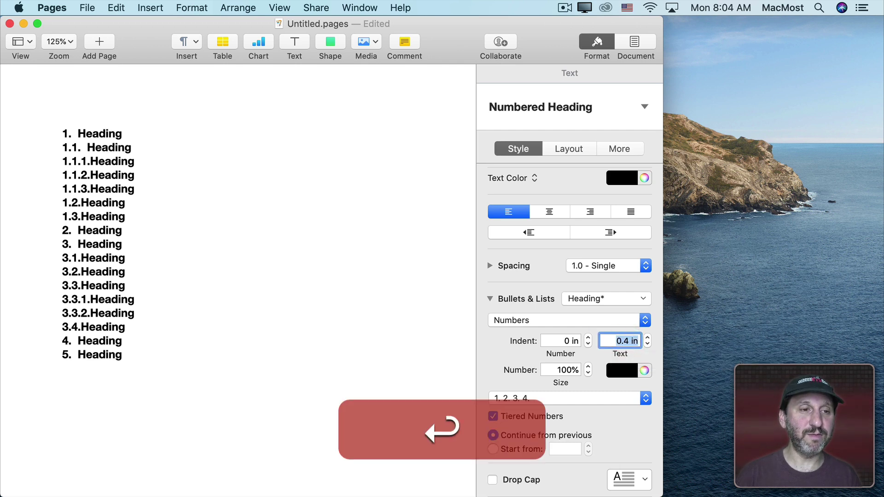
pyautogui.click(643, 298)
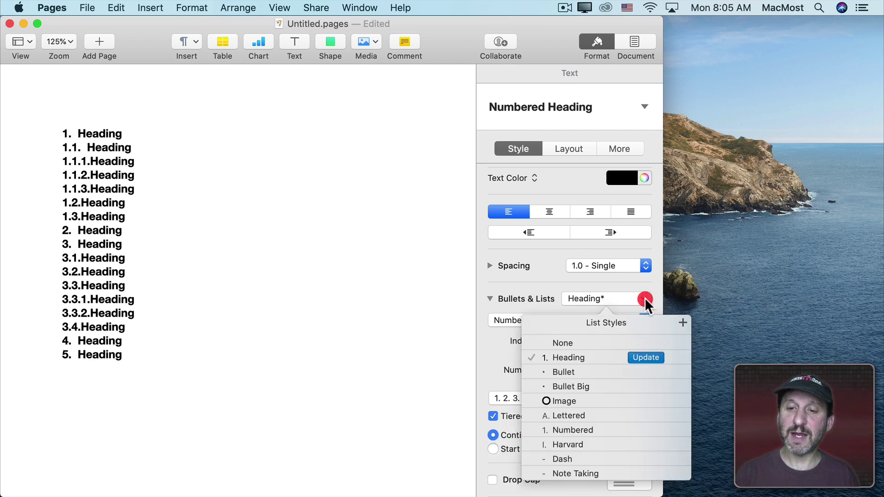
pyautogui.click(645, 358)
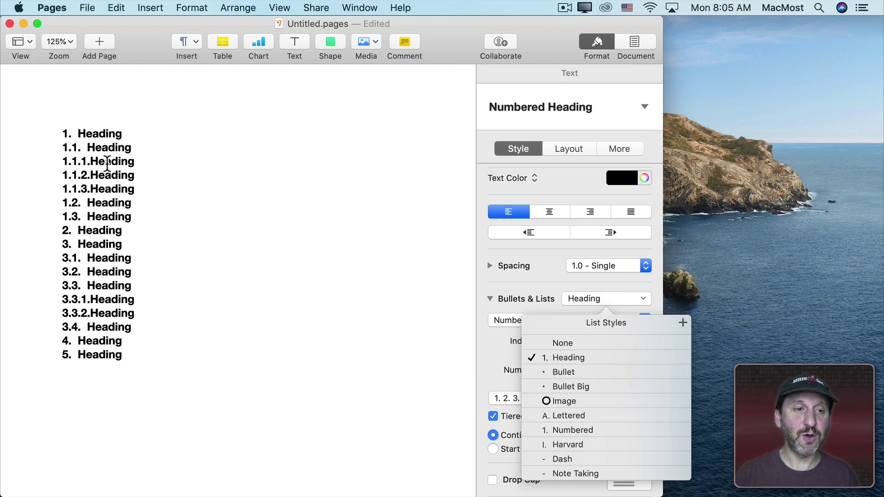
# Step: Set heading 1.1.1's text indent to 0.6 in and update the Heading list style
pyautogui.click(103, 163)
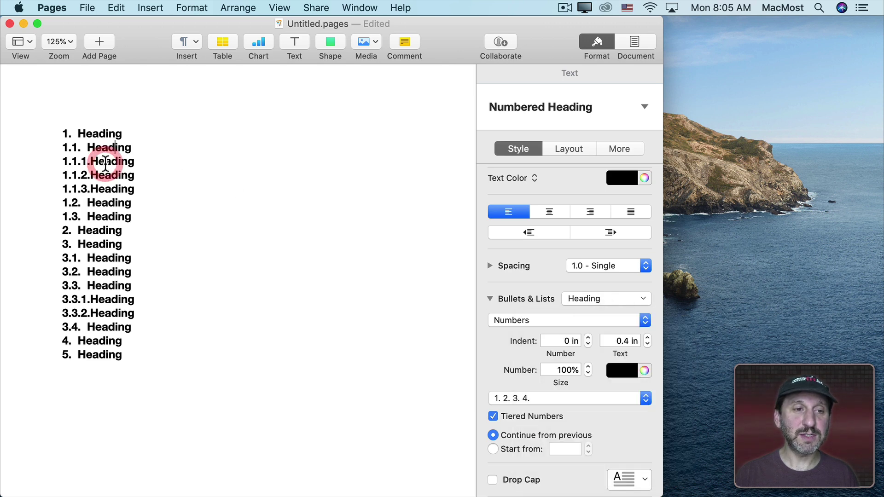
pyautogui.click(624, 341)
pyautogui.write('5')
pyautogui.press('Return')
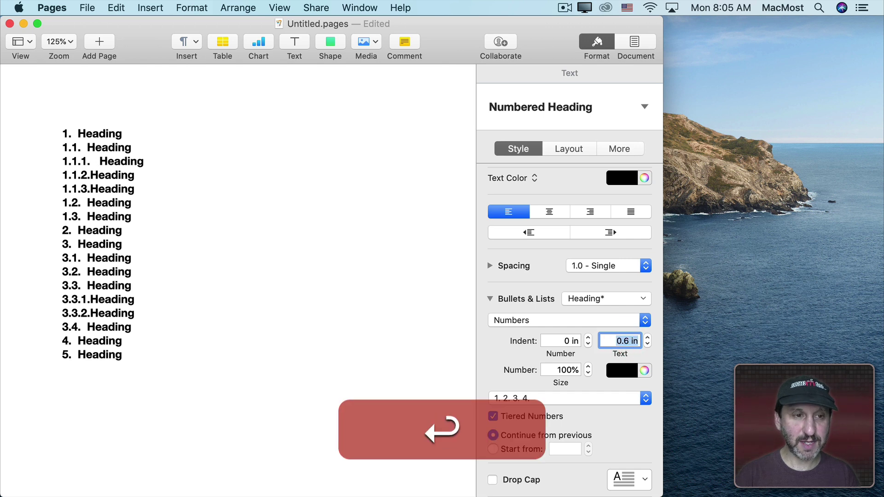
pyautogui.click(642, 298)
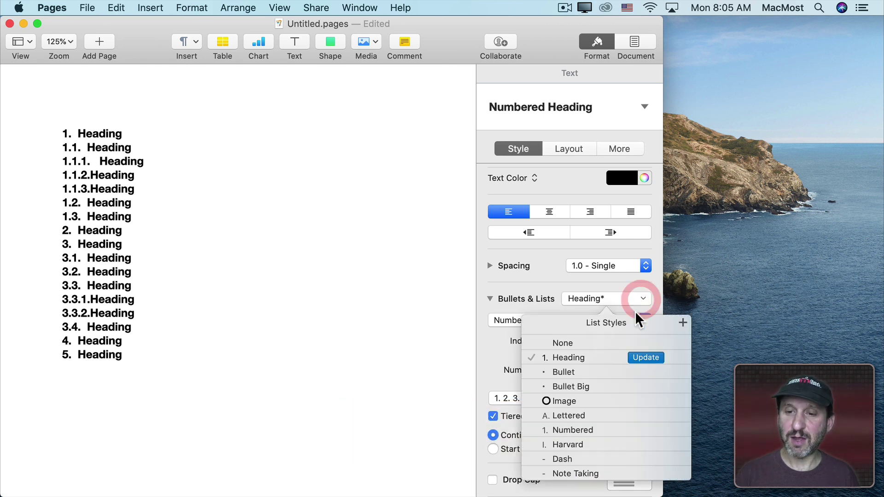
pyautogui.click(645, 357)
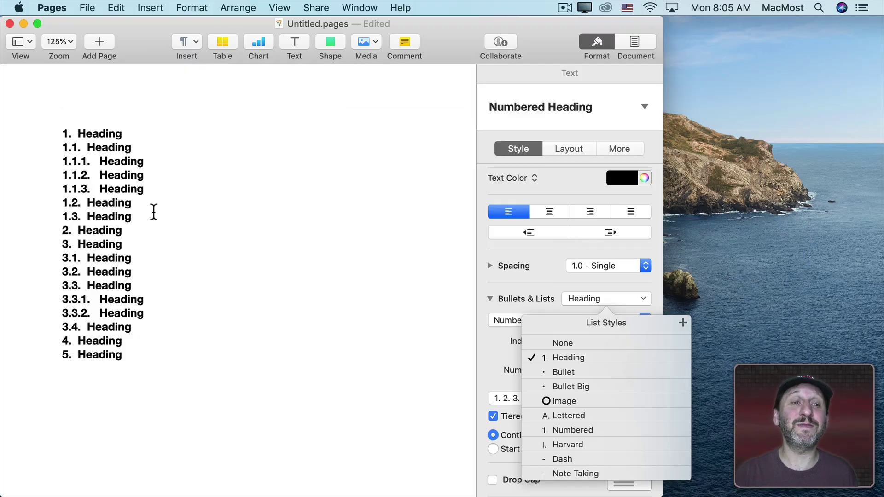
# Step: Add an unnumbered empty line under heading 1
pyautogui.click(129, 133)
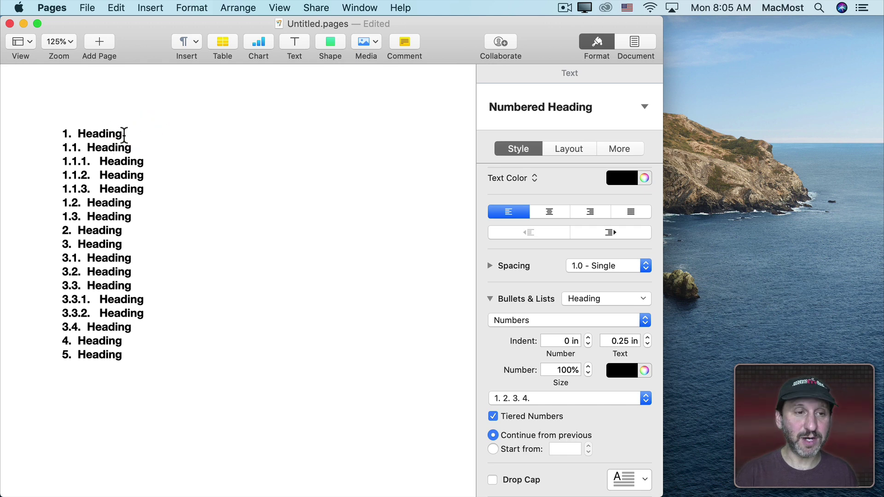
pyautogui.press('Return')
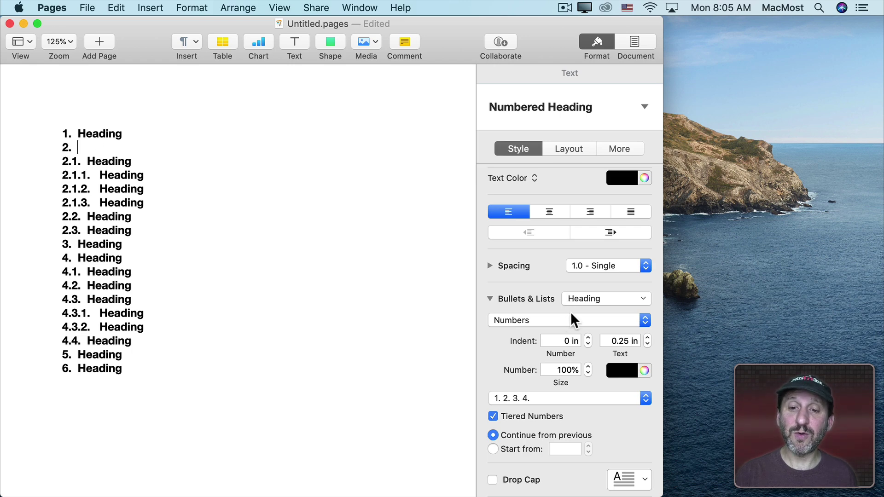
pyautogui.click(588, 299)
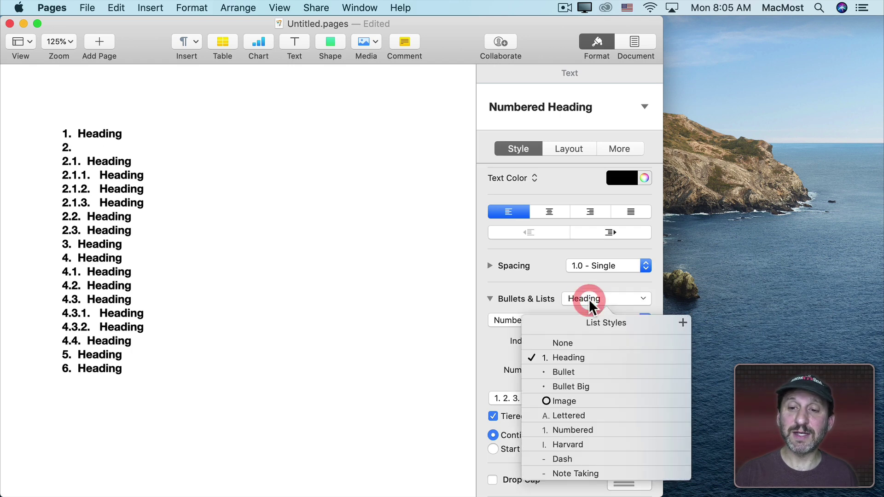
pyautogui.click(562, 344)
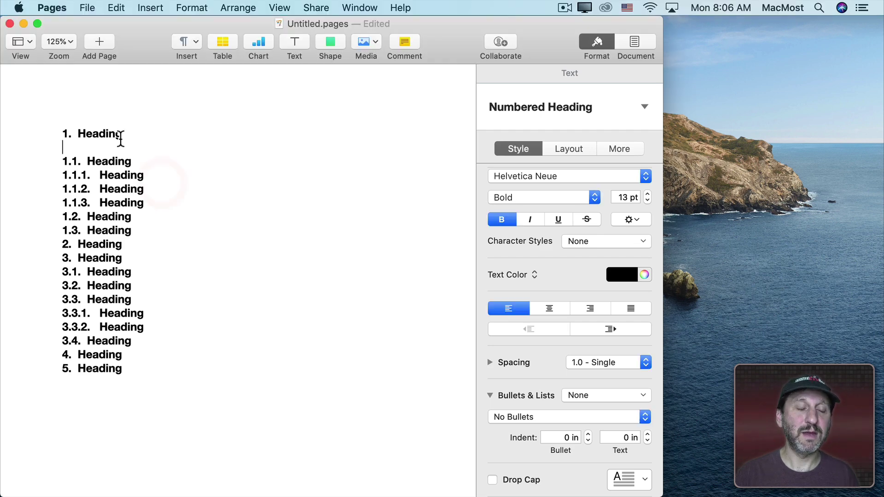
# Step: Paste the Lorem ipsum paragraph there and apply the Body paragraph style
pyautogui.write('Lorem ipsum dolor sit amet, consectetur adipiscing elit. Mauris fermentum, tellus id sagittis auctor, ex quam eleifend mauris, ac vehicula velit lorem id ante. Praesent ut aliquet augue, non commodo mauris. Ut aliquet convallis dui eu luctus. Etiam mollis metus eget dui dignissim volutpat. Proin pretium justo a leo ullamcorper, vel volutpat enim varius. Duis semper consequat egestas. Suspendisse tincidunt dui eget nisi fringilla, in tristique nibh rhoncus. Orci varius natoque penatibus et magnis dis parturient montes, nascetur ridiculus mus.')
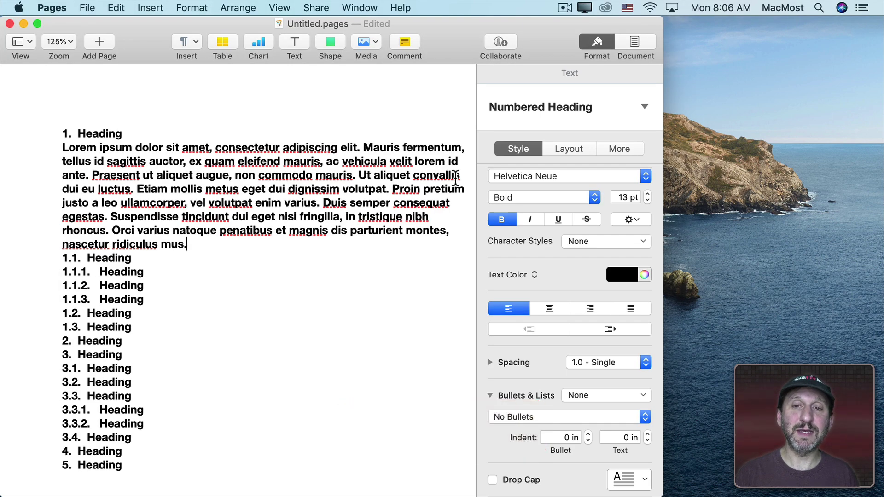
pyautogui.click(557, 103)
pyautogui.click(527, 311)
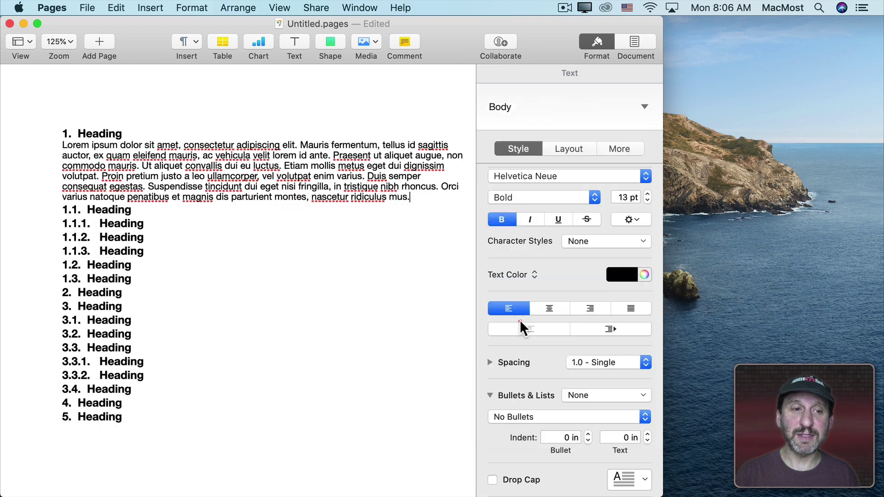
# Step: Add an unnumbered empty line under heading 1.1
pyautogui.click(140, 210)
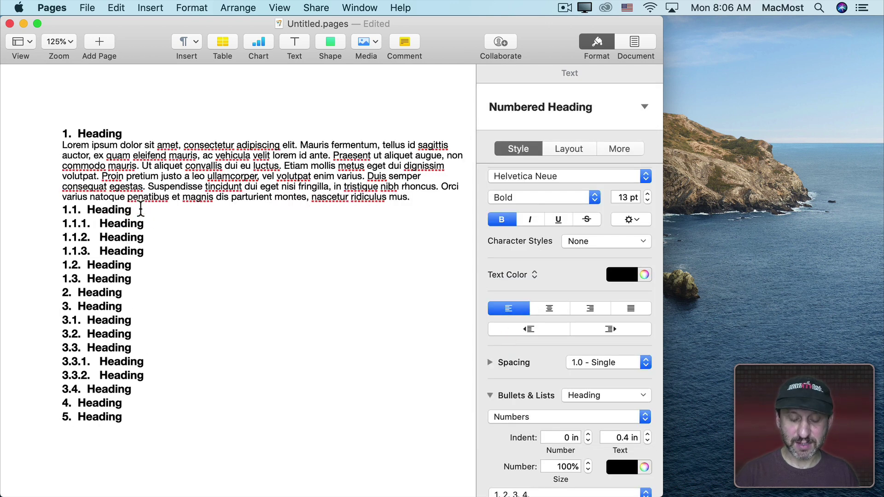
pyautogui.press('Return')
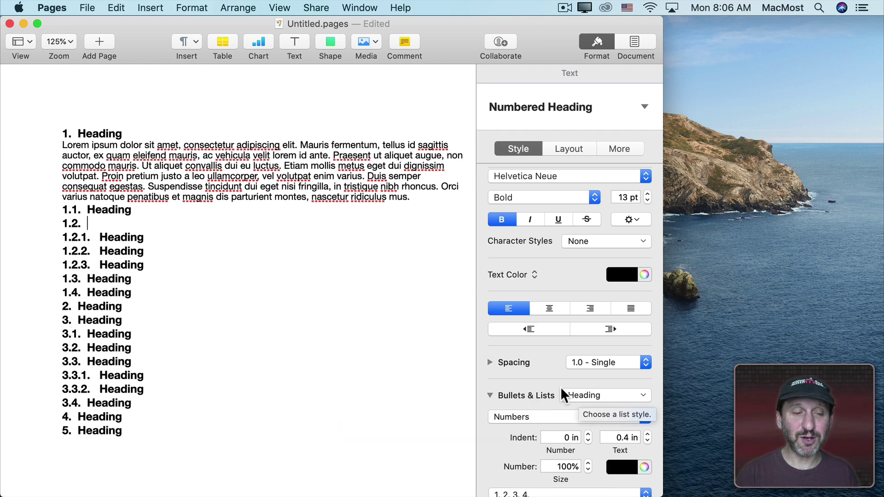
pyautogui.press('BackSpace')
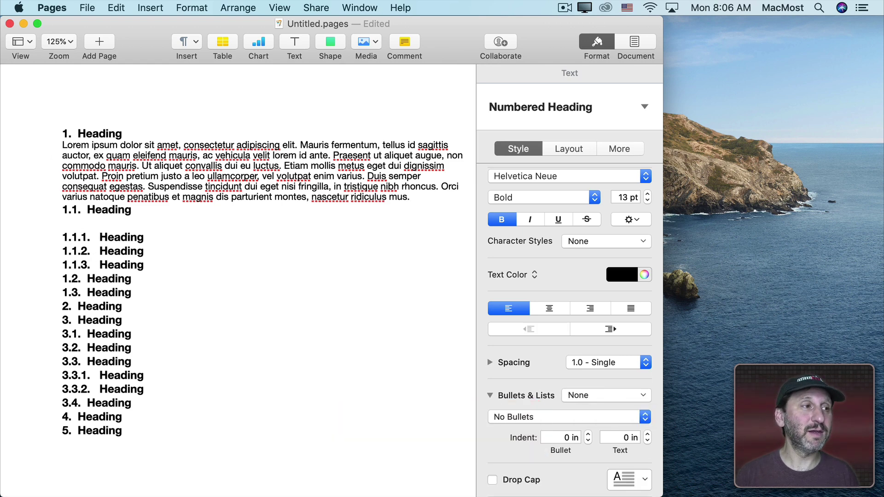
# Step: Paste two paragraphs there and apply the Body style to both
pyautogui.write('Mauris odio nulla, mollis eget auctor nec, hendrerit et leo. Vestibulum in sem sit amet justo molestie aliquet. Pellentesque malesuada aliquam aliquam. Morbi suscipit enim eu felis luctus, in pellentesque felis imperdiet. Praesent ac maximus justo. Nullam facilisis dui eu pharetra volutpat. Nam molestie sem diam, id commodo neque ornare sed. Morbi nec consequat mauris. Sed dapibus convallis orci, sit amet finibus neque fringilla a. Duis nec vestibulum felis. Vestibulum vulputate bibendum placerat. Pellentesque habitant morbi tristique senectus et netus et malesuada fames ac turpis egestas. Sed sollicitudin dui eget libero accumsan, vel tempus odio tempus. Ut ullamcorper orci ut risus fringilla ullamcorper. Donec ac tellus congue, dapibus mi in, sollicitudin tellus. Ut leo arcu, varius ut sapien vel, faucibus dapibus odio.')
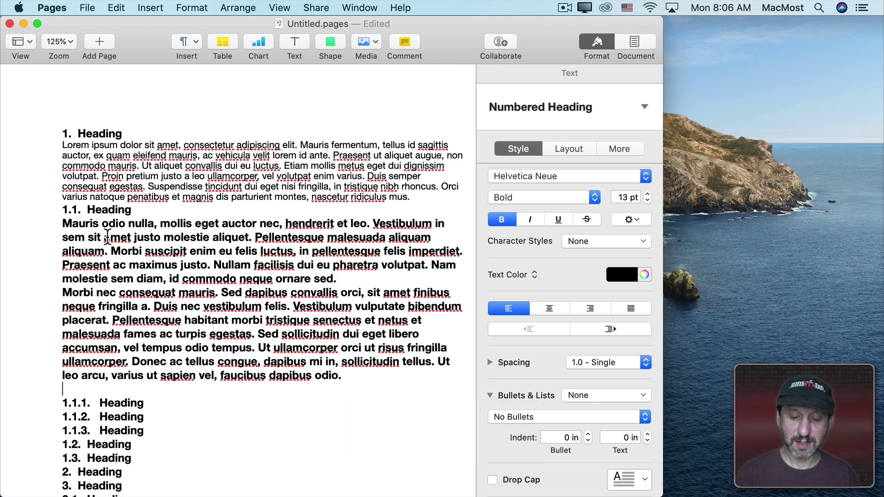
pyautogui.press('BackSpace')
pyautogui.keyDown('shift'); pyautogui.click(62, 223); pyautogui.keyUp('shift')
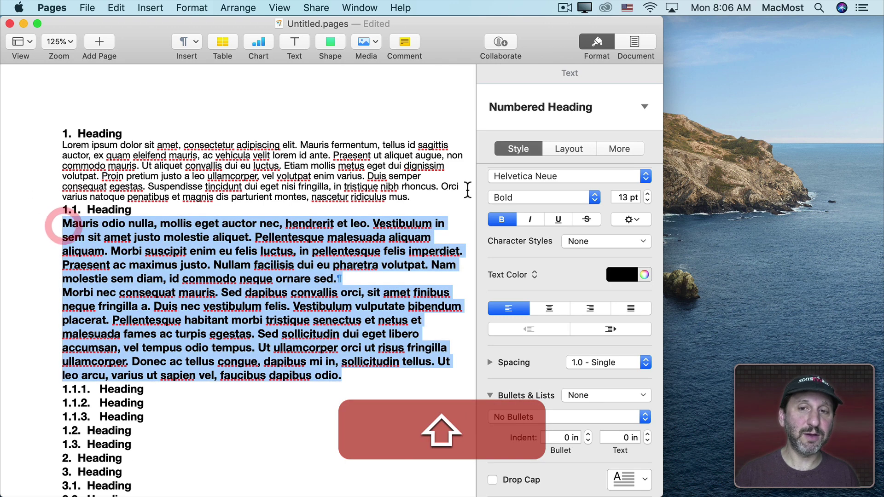
pyautogui.click(590, 111)
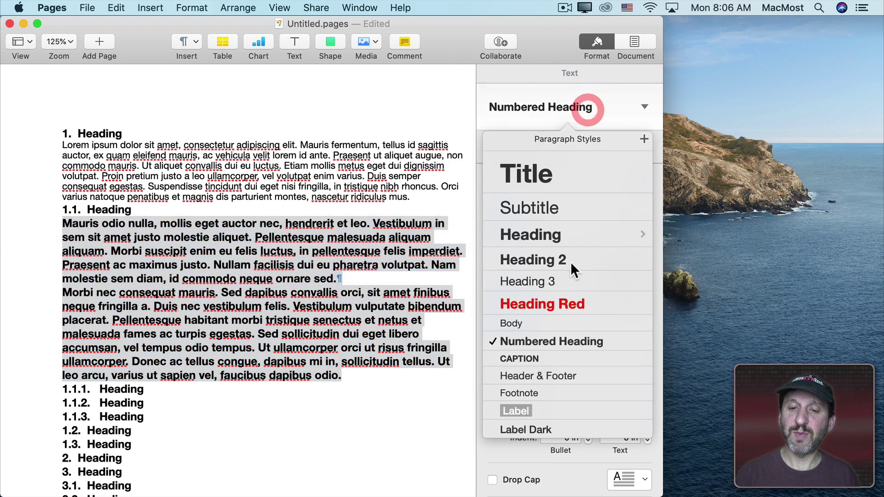
pyautogui.click(514, 323)
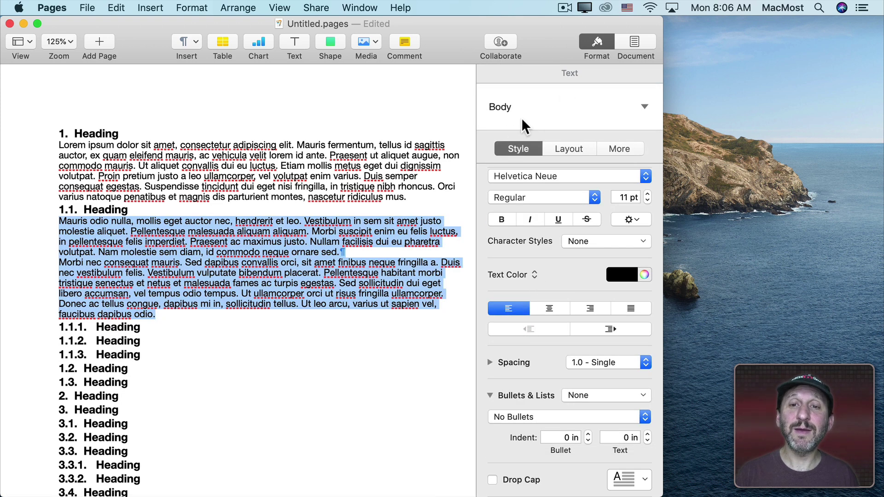
# Step: Inspect the Numbered Heading and Body style menus, then the Heading list style options
pyautogui.click(575, 105)
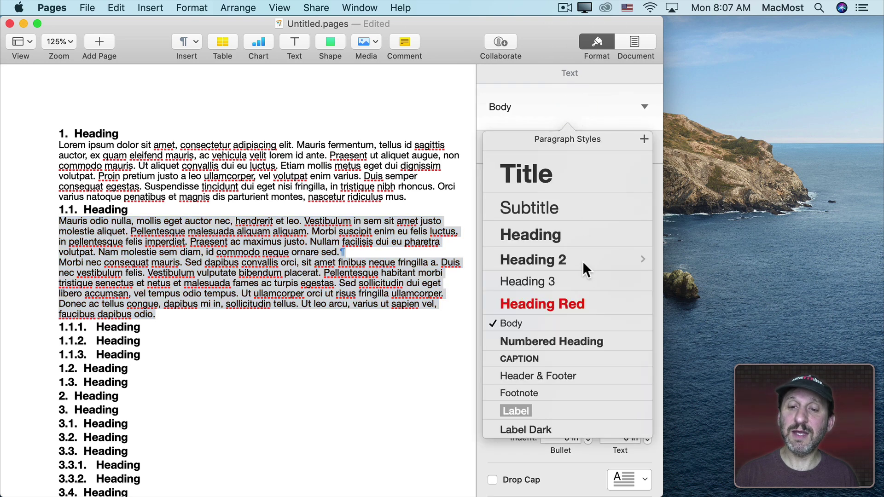
pyautogui.click(642, 341)
pyautogui.moveTo(715, 408)
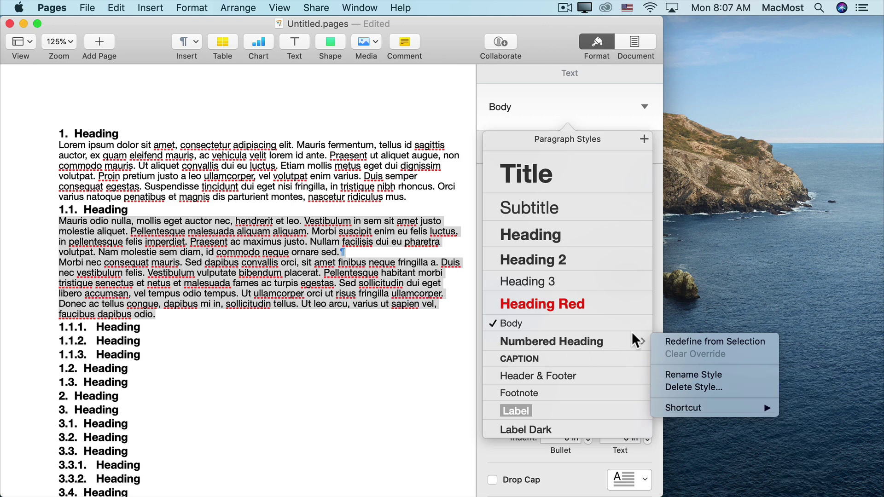
pyautogui.click(642, 321)
pyautogui.moveTo(712, 389)
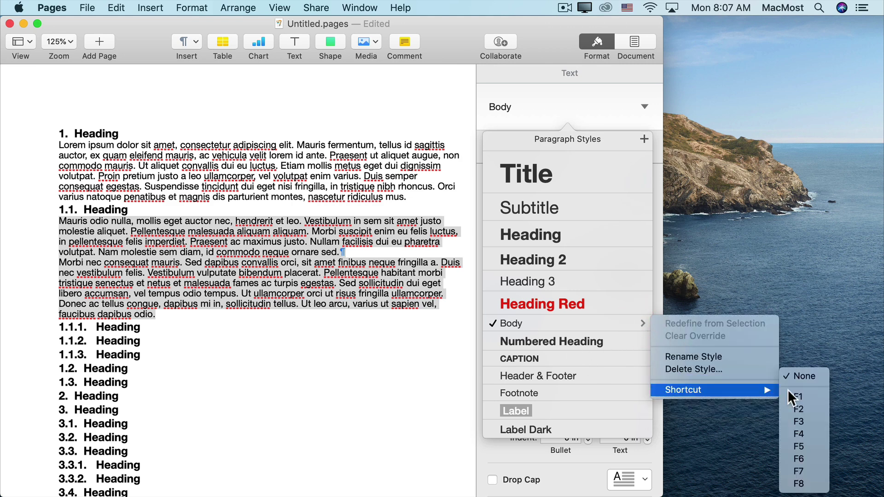
pyautogui.press('Escape')
pyautogui.press('Escape')
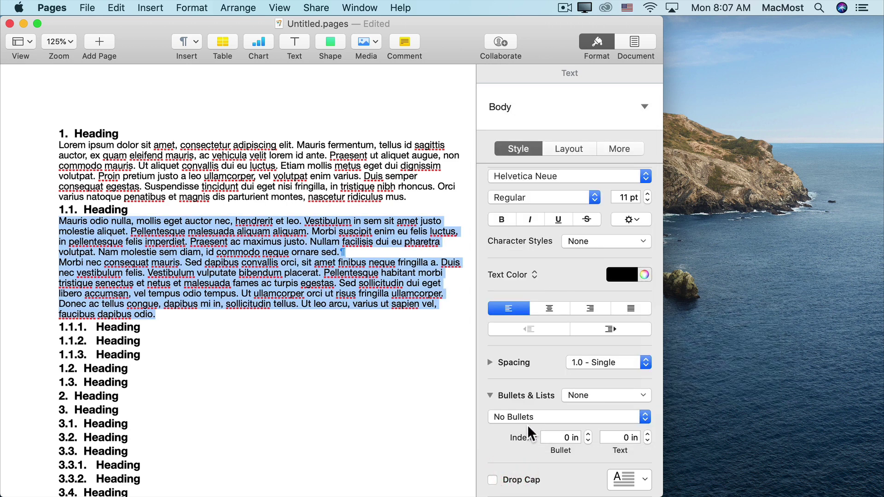
pyautogui.click(643, 395)
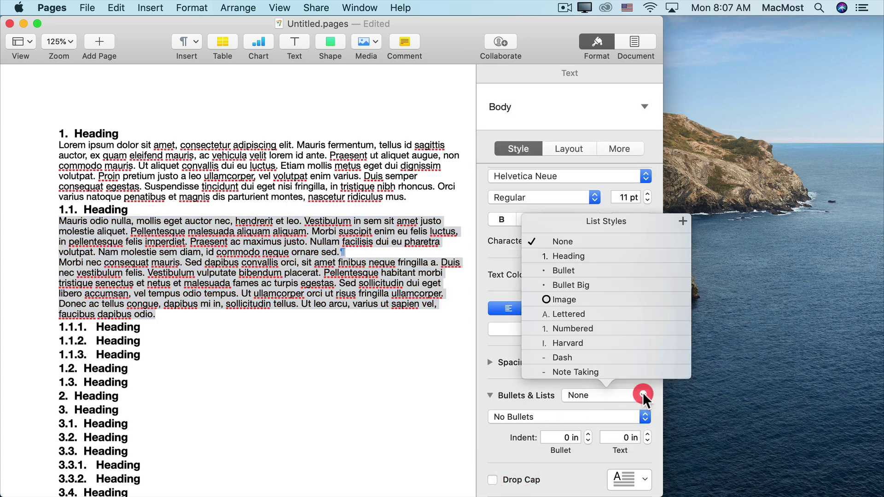
pyautogui.click(681, 255)
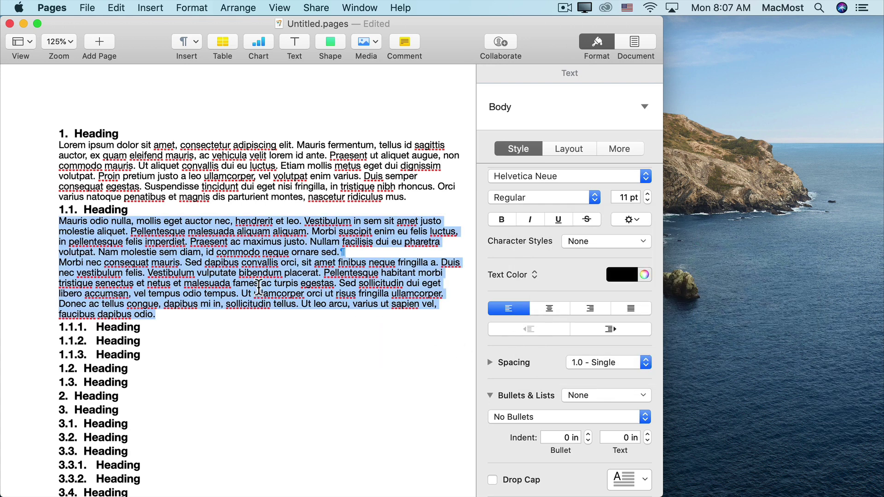
# Step: Check the Tiered Numbers settings on the 1.1.1. and 1. heading lines
pyautogui.click(367, 340)
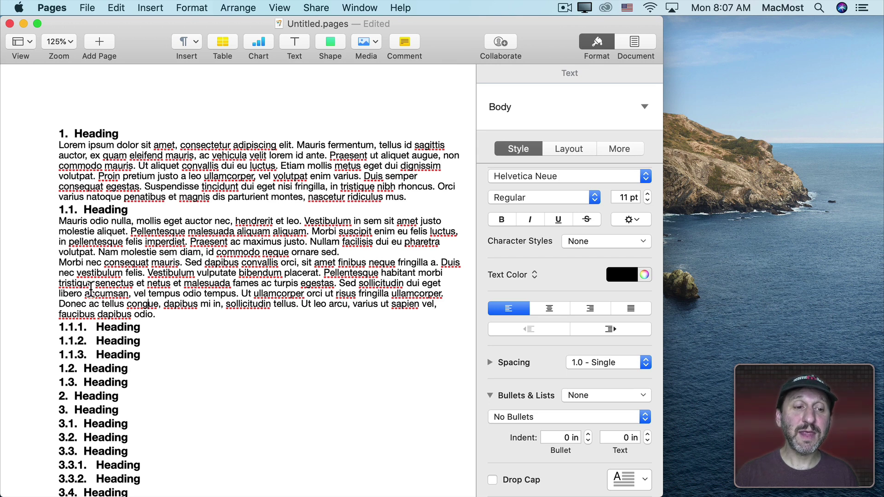
pyautogui.click(102, 327)
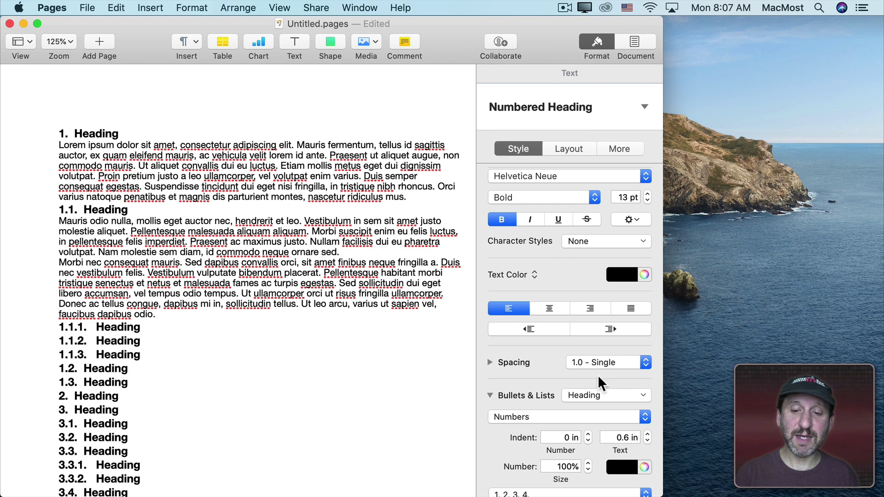
pyautogui.scroll(-5, 572, 407)
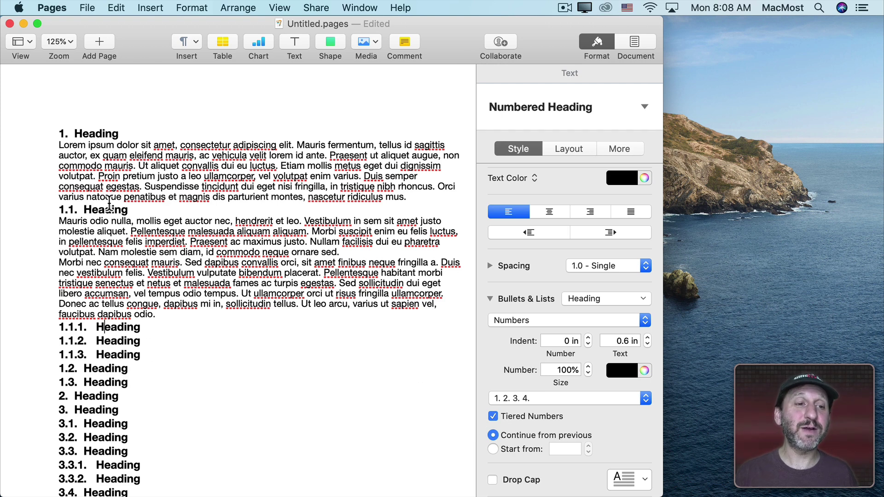
pyautogui.click(96, 133)
# Step: Give the 1.1. heading a 0.2 in number indent and update the Heading list style
pyautogui.click(102, 210)
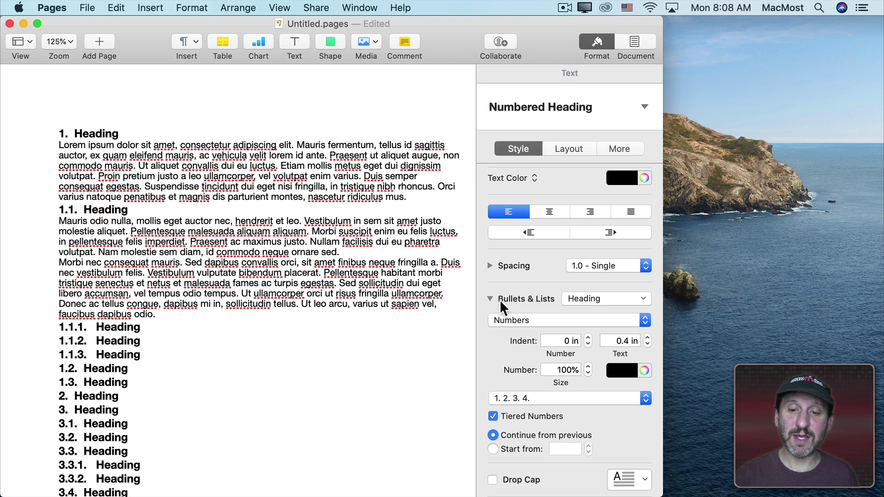
pyautogui.doubleClick(565, 341)
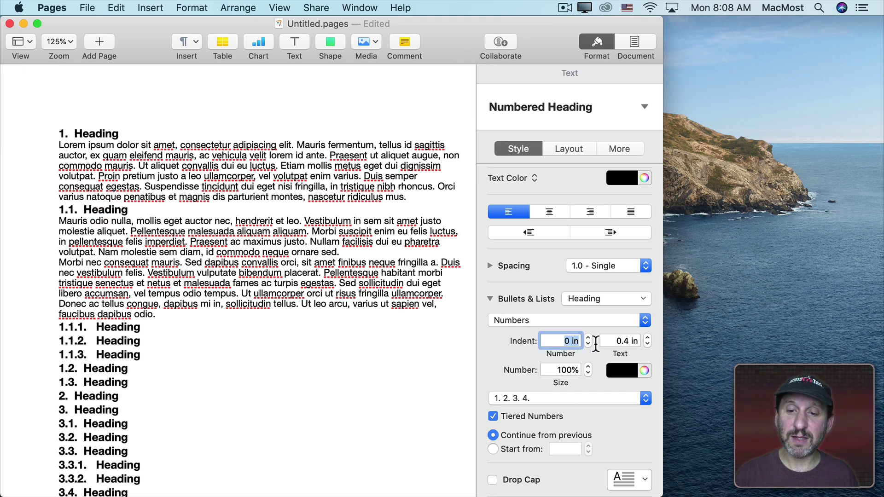
pyautogui.write('.2')
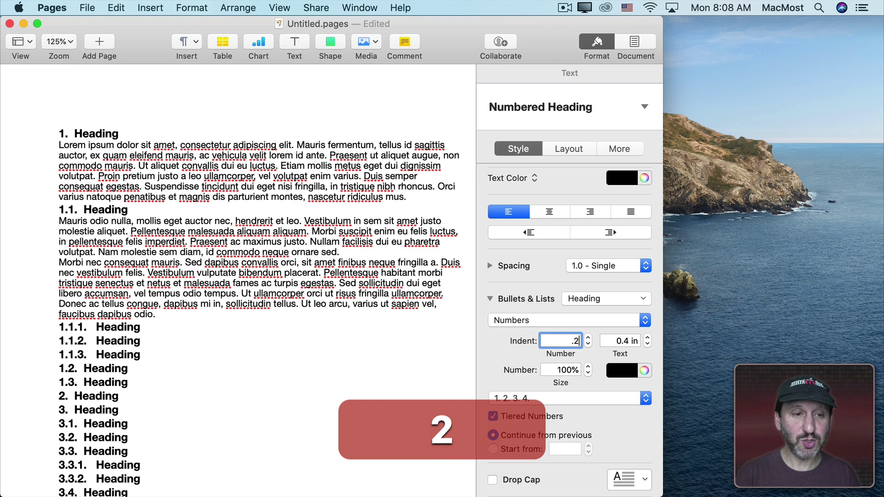
pyautogui.press('Return')
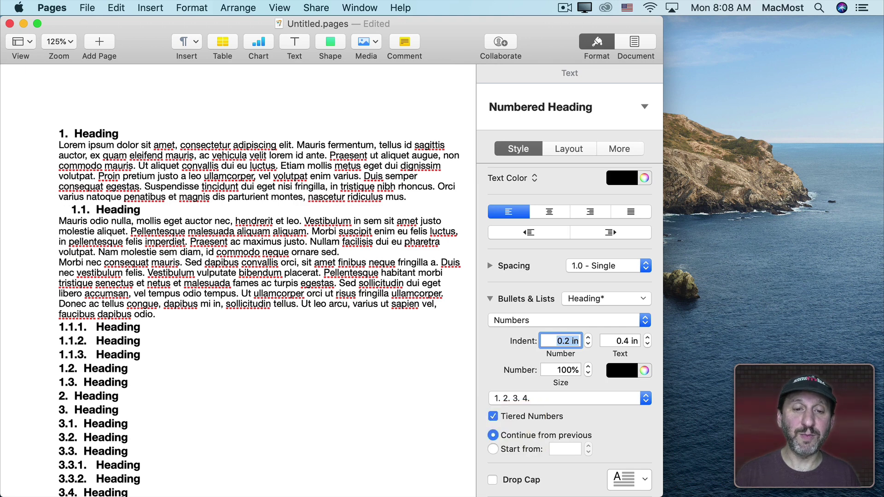
pyautogui.click(642, 298)
pyautogui.click(647, 355)
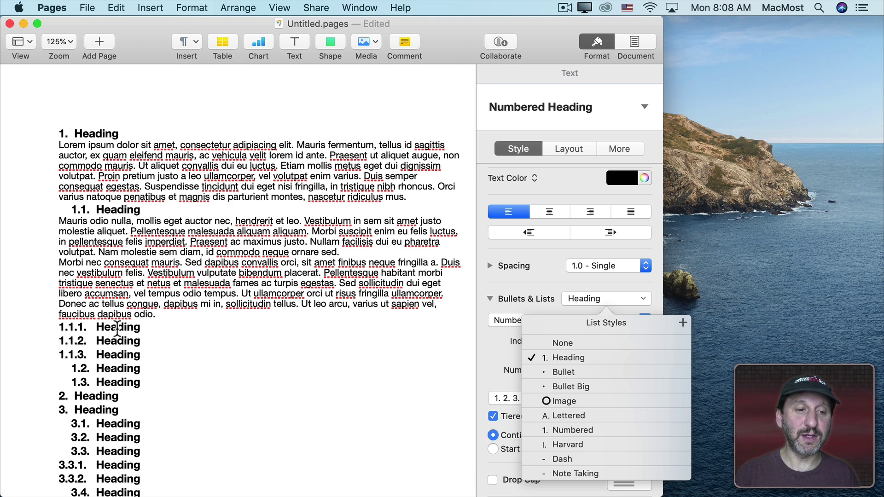
# Step: Give the 1.1.1. heading a 0.5 in number indent and update the Heading list style
pyautogui.click(104, 330)
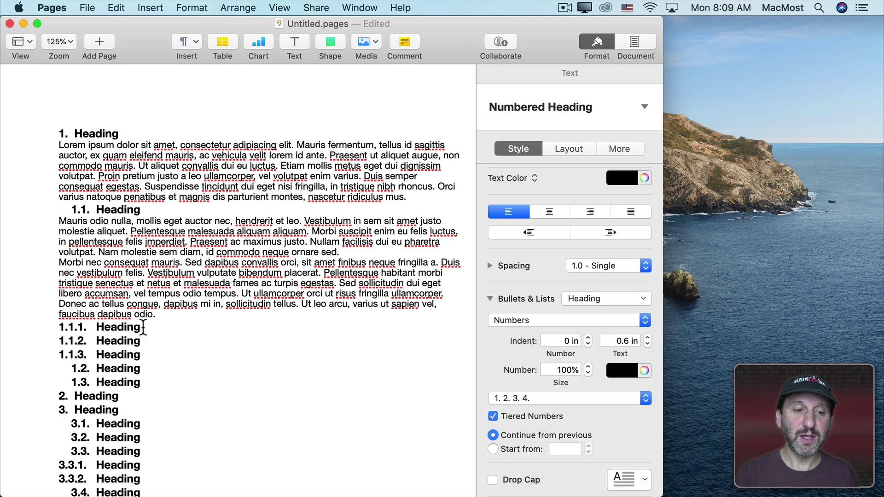
pyautogui.click(567, 340)
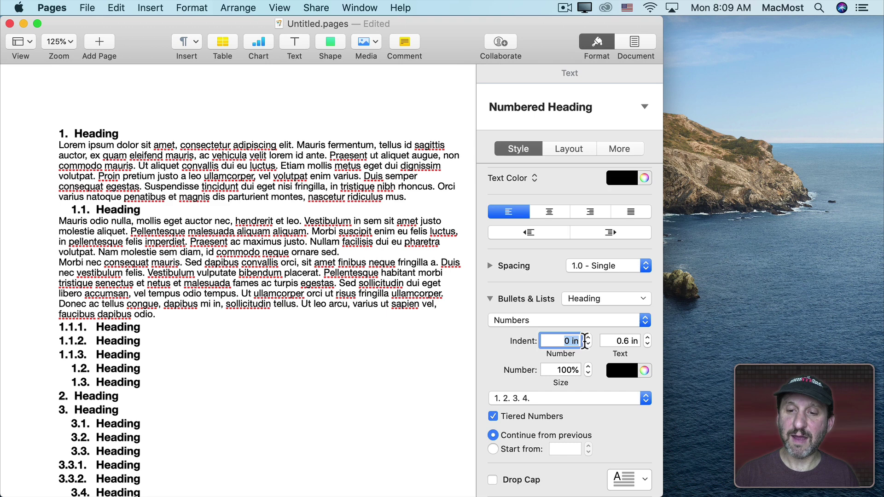
pyautogui.write('.5')
pyautogui.press('Tab')
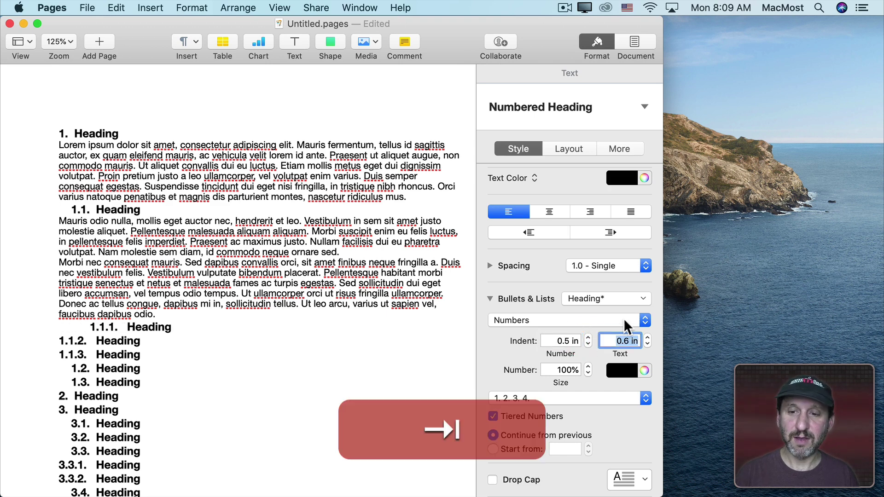
pyautogui.click(606, 299)
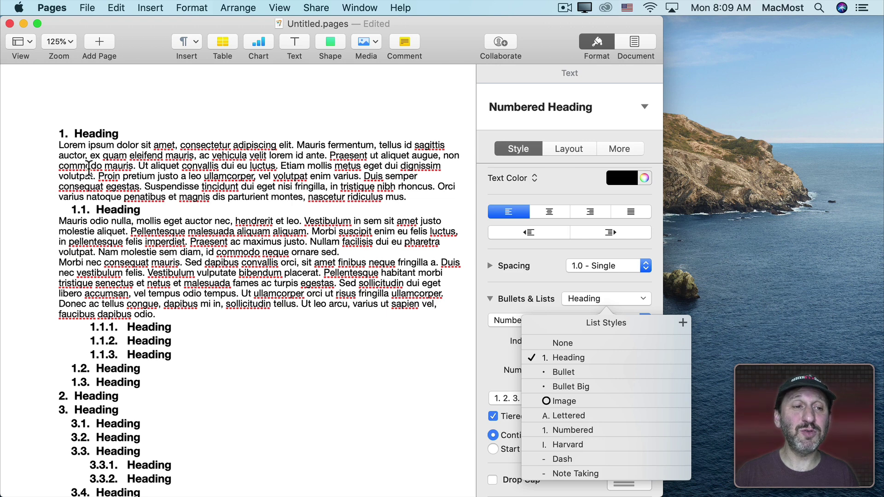
# Step: Indent both paragraphs under heading 1.1 by 0.25 in, for the left and first-line indents
pyautogui.click(91, 221)
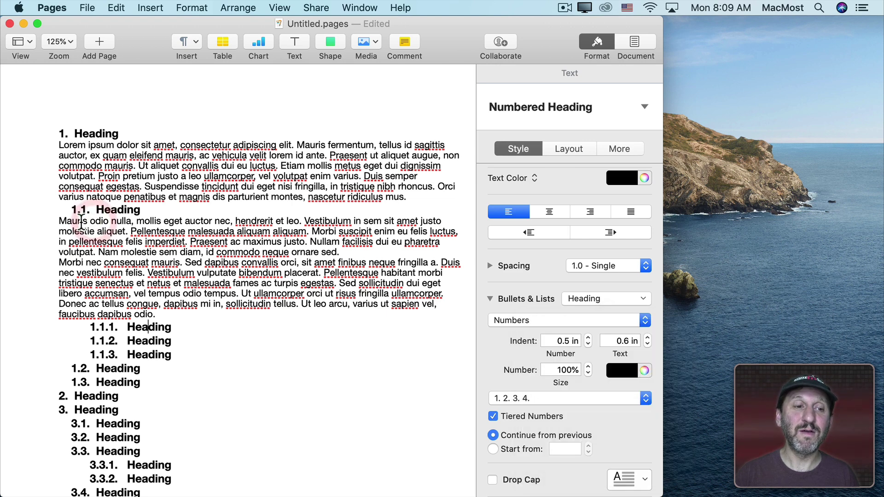
pyautogui.tripleClick(83, 169)
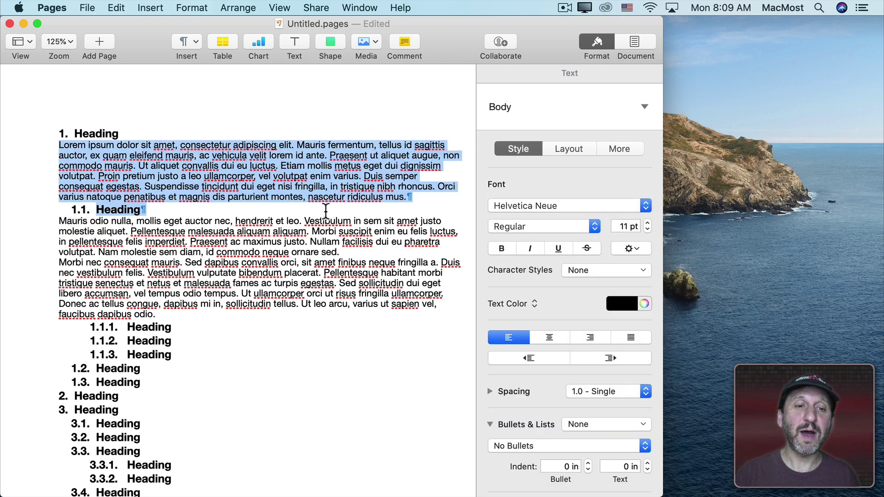
pyautogui.keyDown('shift'); pyautogui.click(417, 198); pyautogui.keyUp('shift')
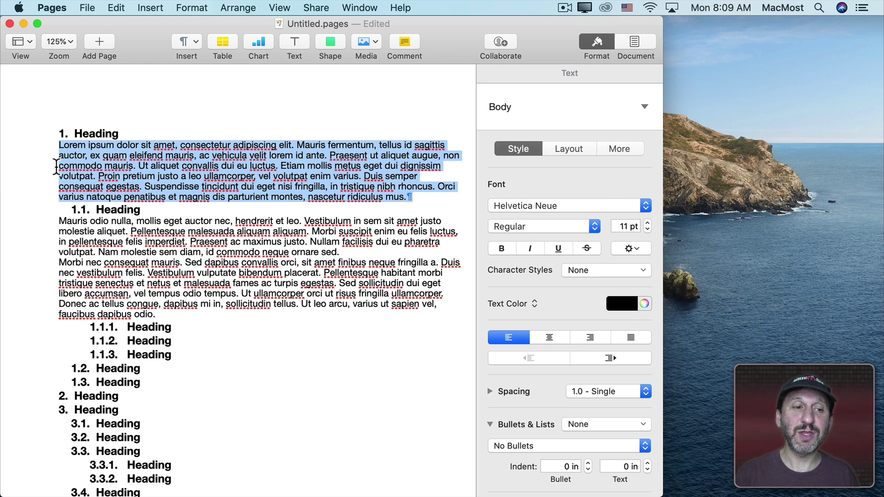
pyautogui.moveTo(60, 220); pyautogui.dragTo(242, 314)
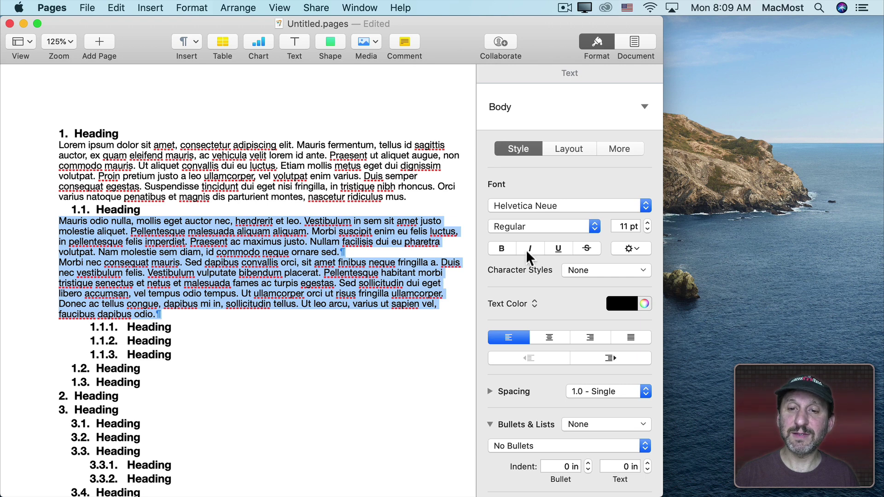
pyautogui.click(568, 149)
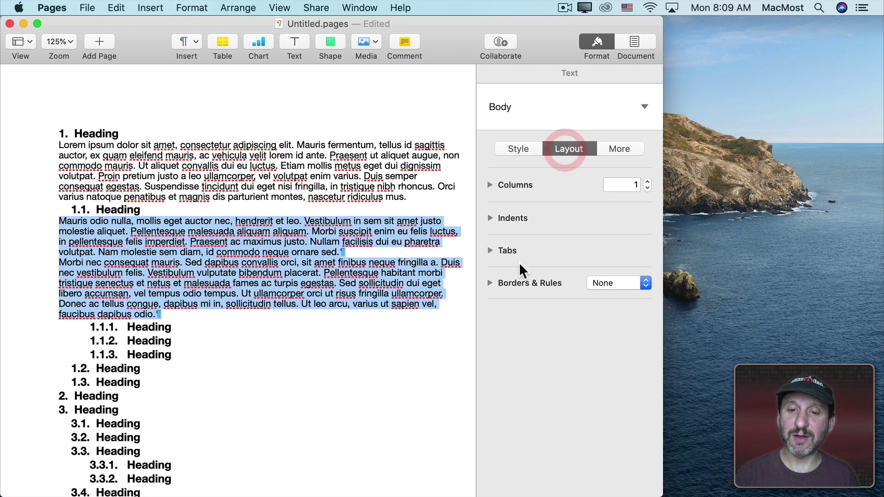
pyautogui.click(490, 218)
pyautogui.click(566, 239)
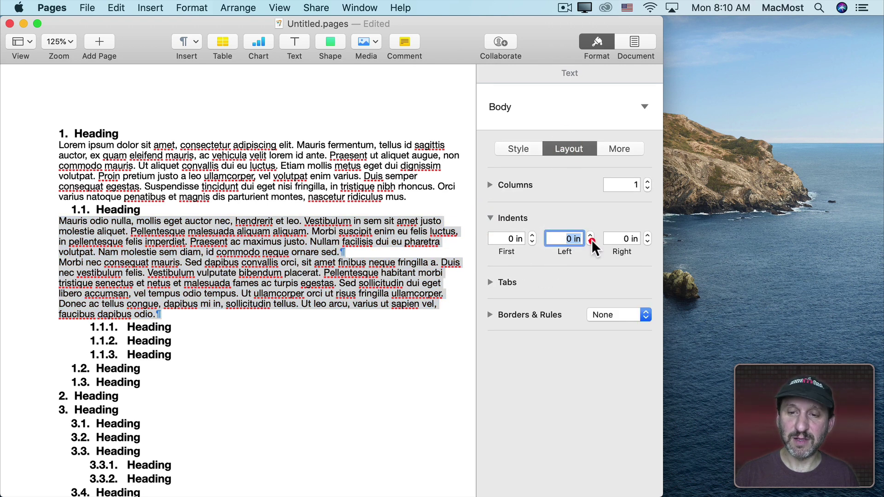
pyautogui.write('.25')
pyautogui.press('Return')
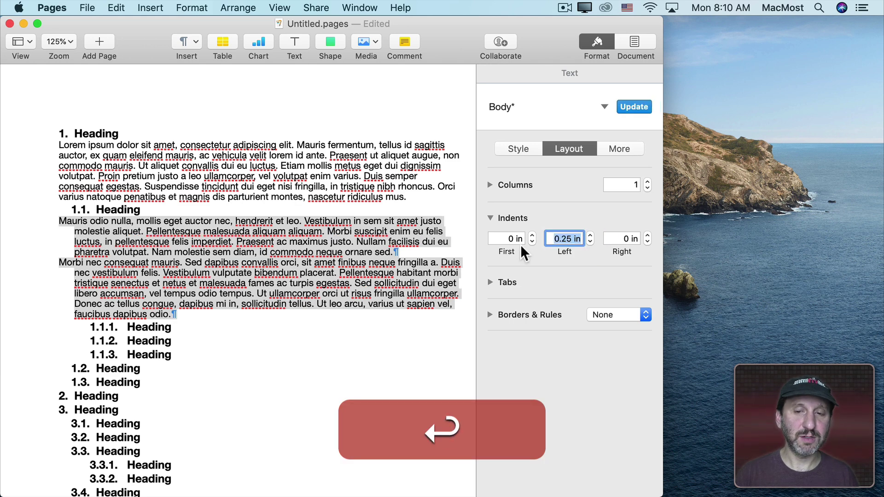
pyautogui.click(511, 239)
pyautogui.write('.25')
pyautogui.press('Return')
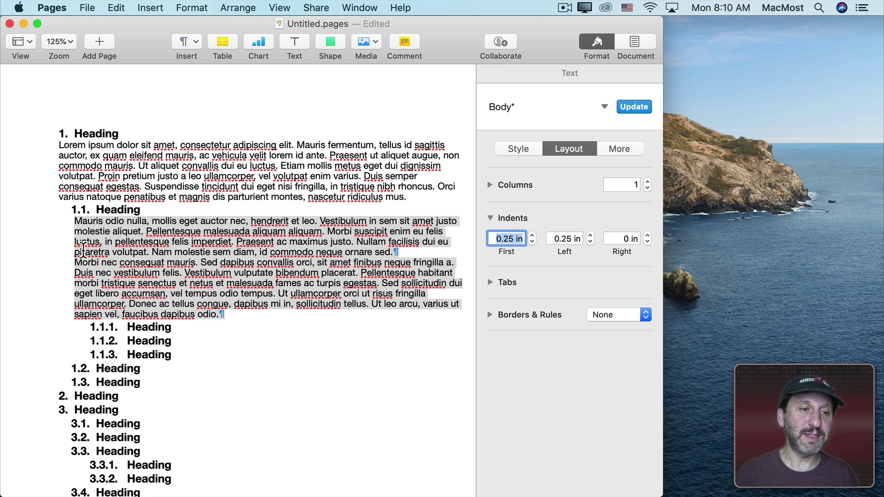
# Step: Save that paragraph formatting as a new paragraph style named Body 2
pyautogui.click(604, 108)
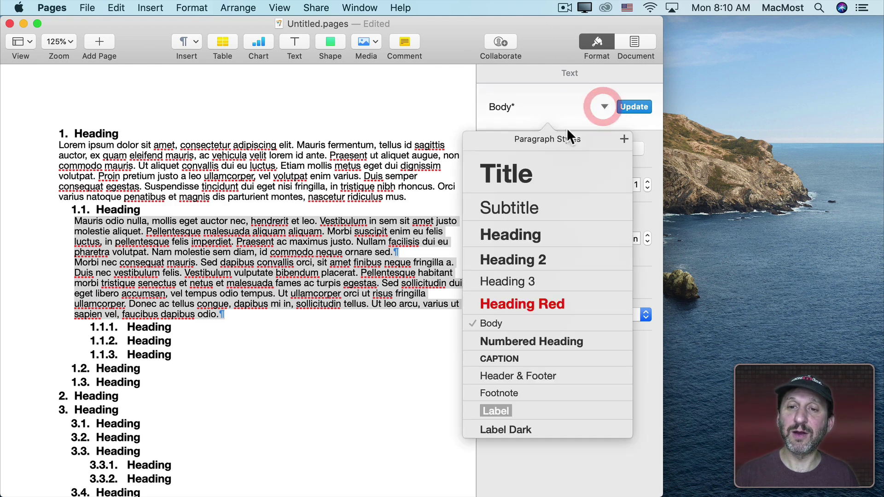
pyautogui.click(624, 140)
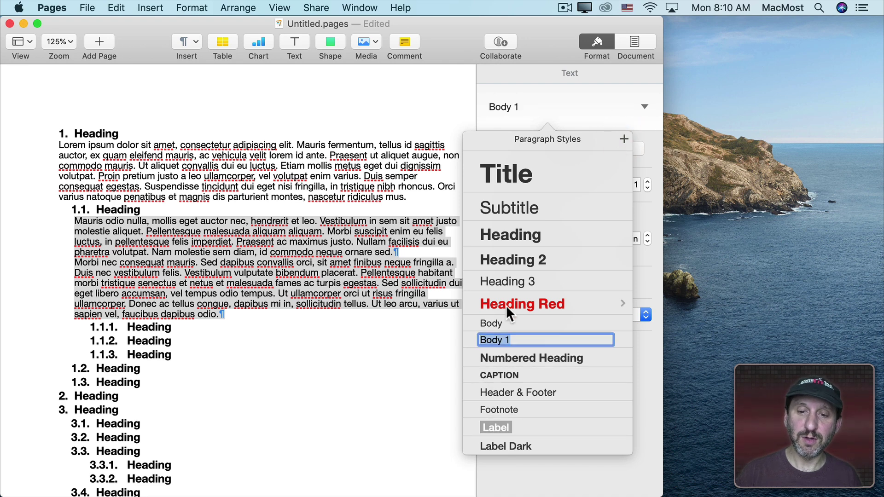
pyautogui.write('2')
pyautogui.press('Return')
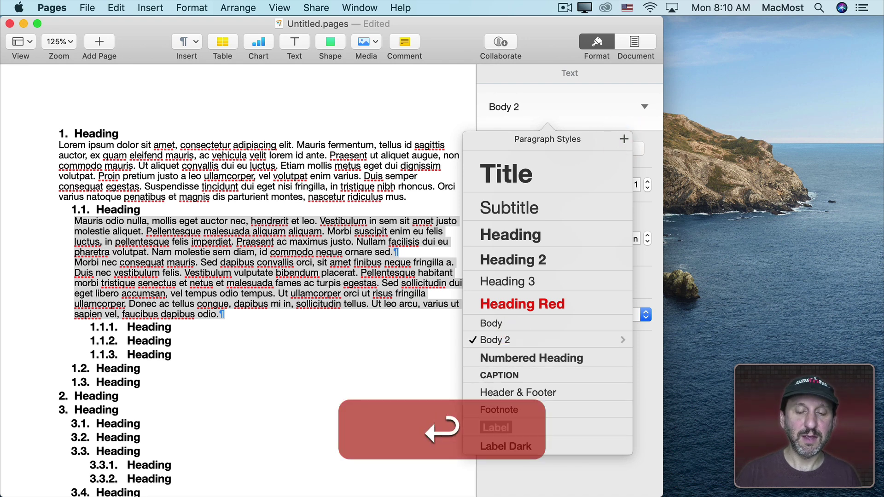
pyautogui.press('Return')
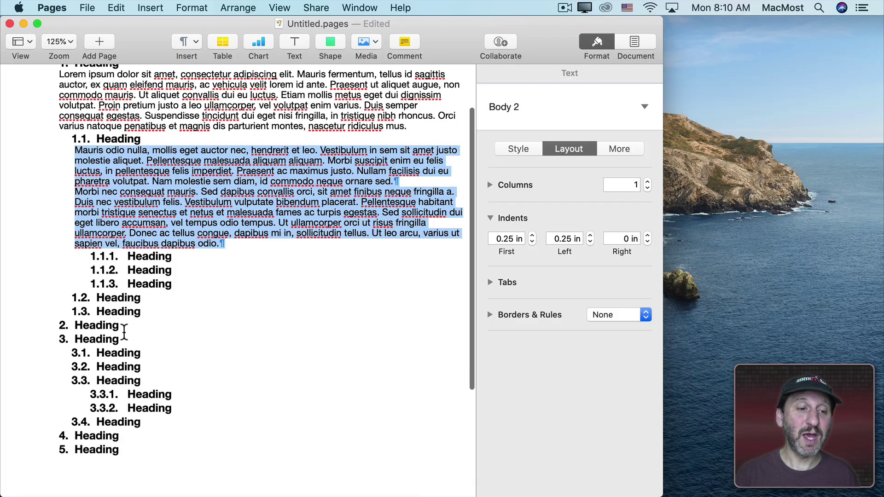
# Step: Start a new numbered heading line after '2. Heading'
pyautogui.click(125, 325)
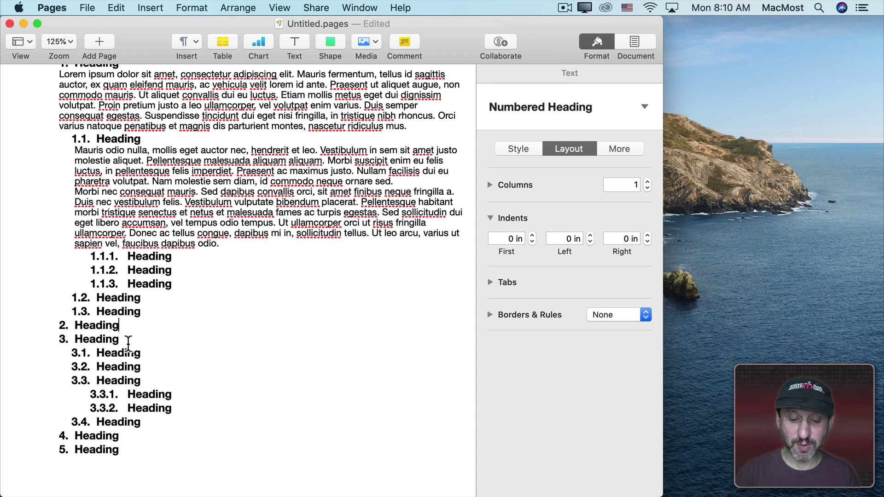
pyautogui.press('Return')
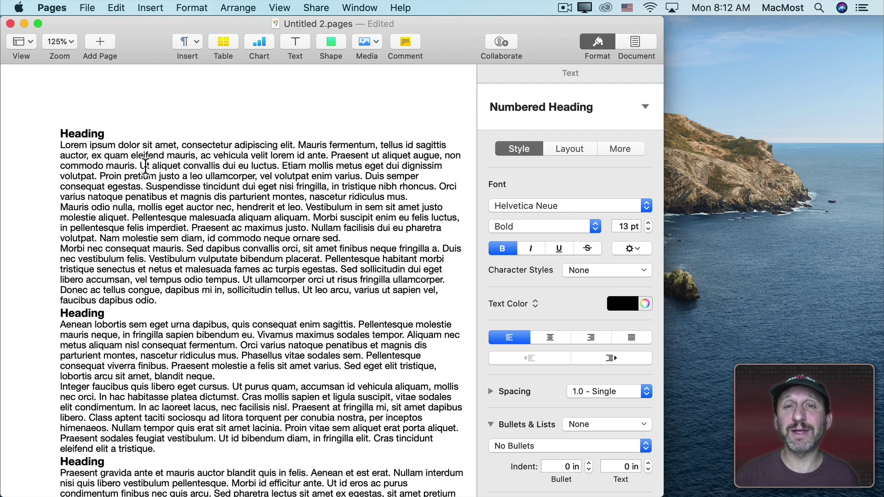
# Step: Give Untitled 2's first heading tiered Numbers formatting so it reads '1.'
pyautogui.click(63, 133)
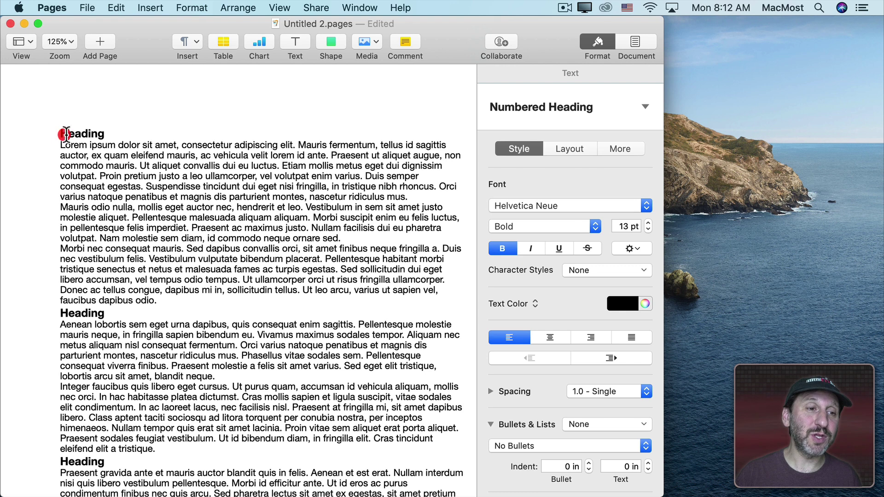
pyautogui.click(577, 106)
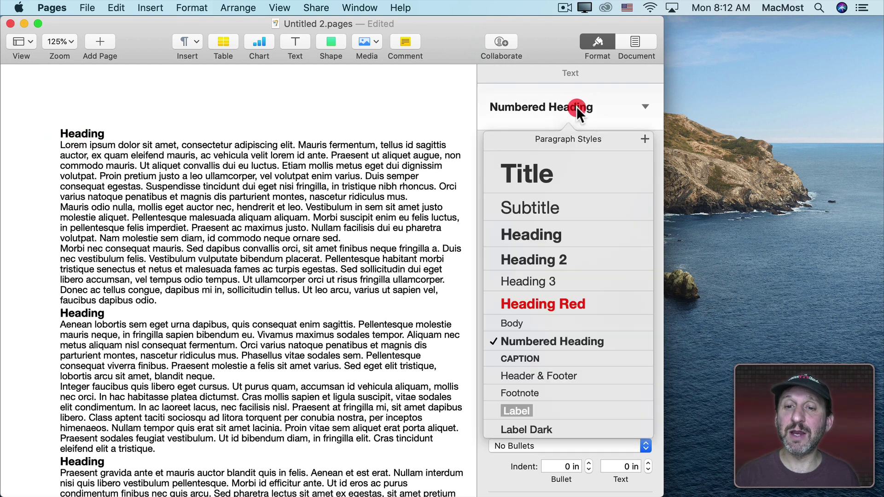
pyautogui.click(168, 358)
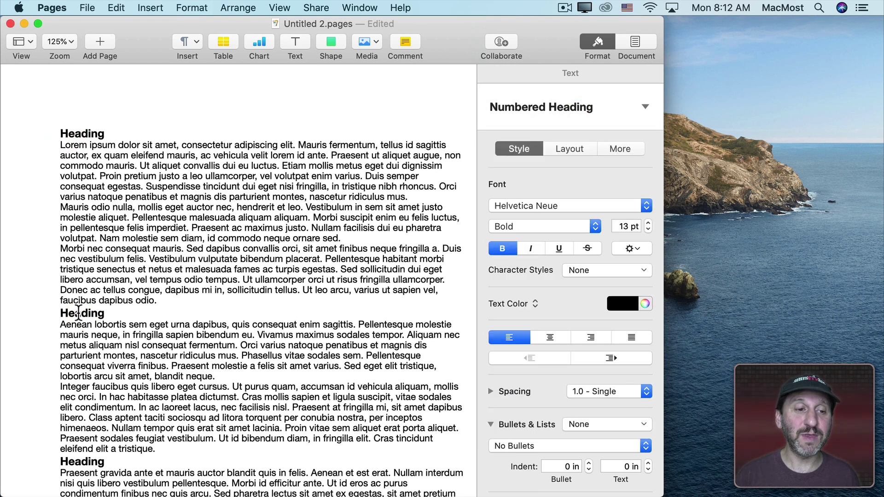
pyautogui.click(76, 313)
pyautogui.click(69, 134)
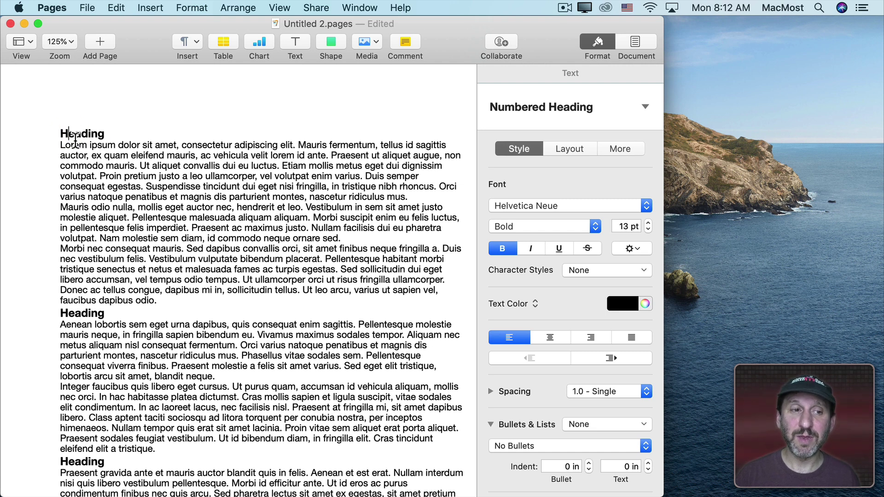
pyautogui.scroll(-2, 543, 411)
pyautogui.click(544, 416)
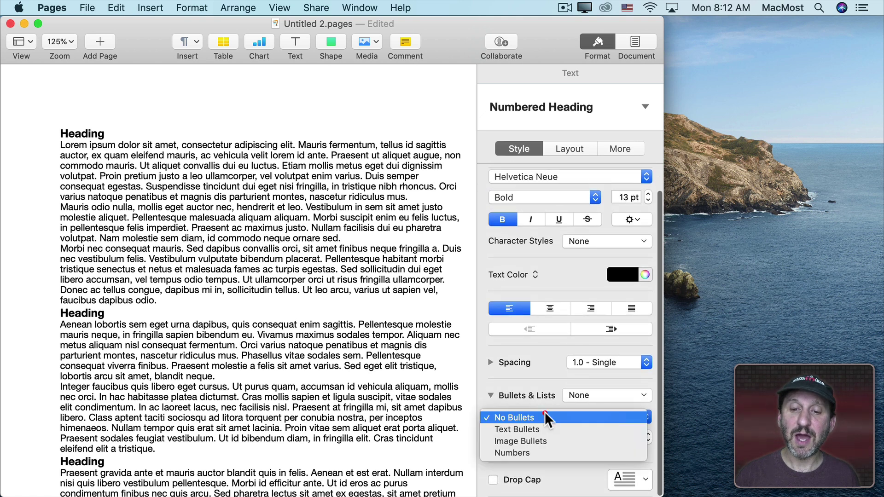
pyautogui.click(513, 454)
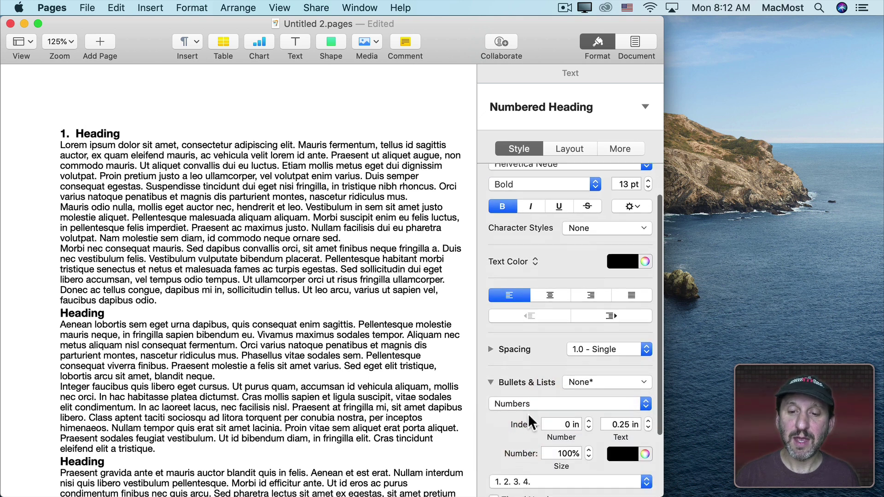
pyautogui.scroll(-3, 528, 414)
pyautogui.click(531, 415)
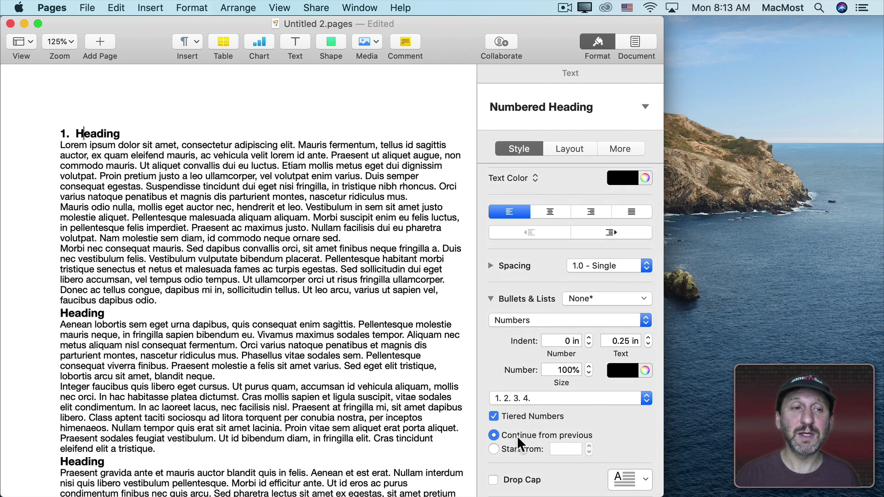
# Step: Save that numbering as a new list style named Heading
pyautogui.click(644, 299)
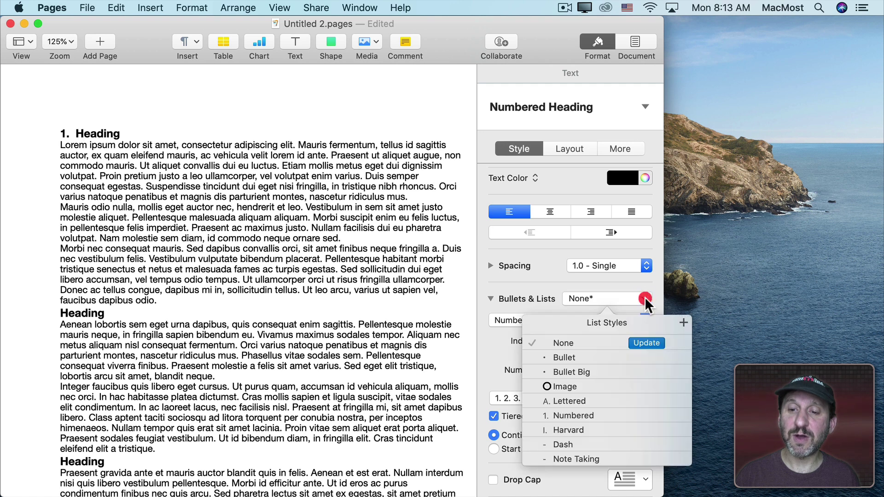
pyautogui.click(683, 323)
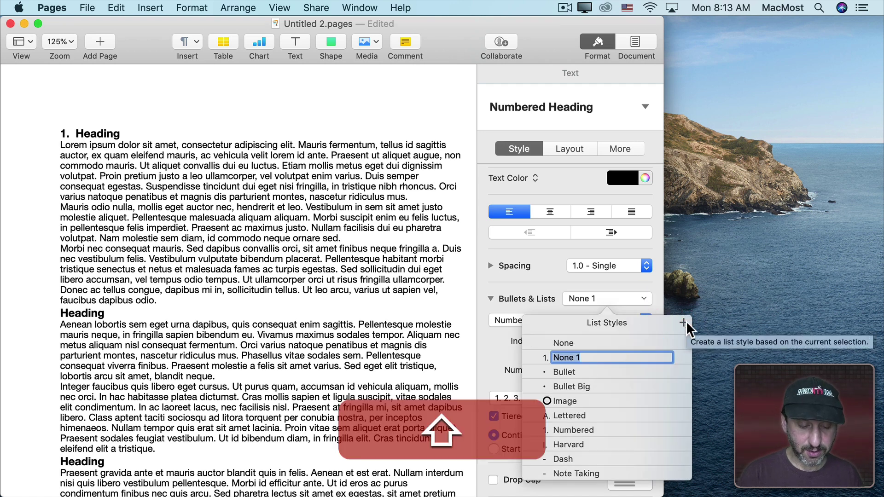
pyautogui.write('Heading')
pyautogui.press('Return')
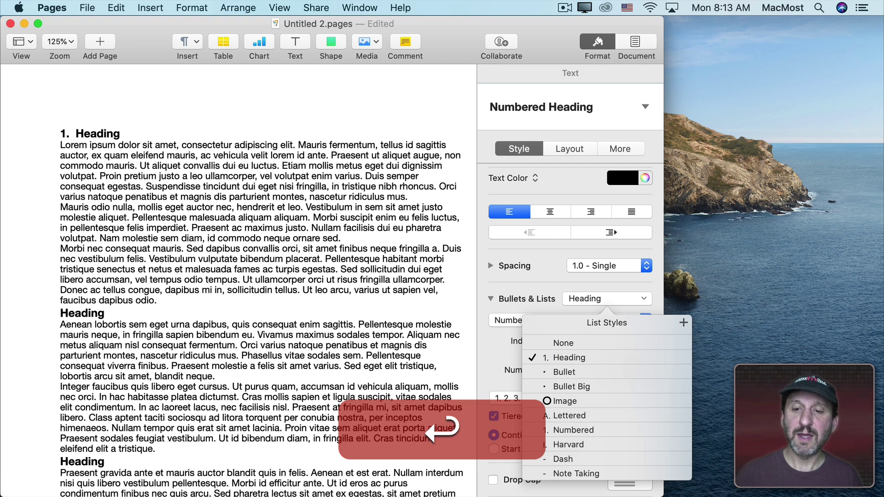
pyautogui.click(127, 134)
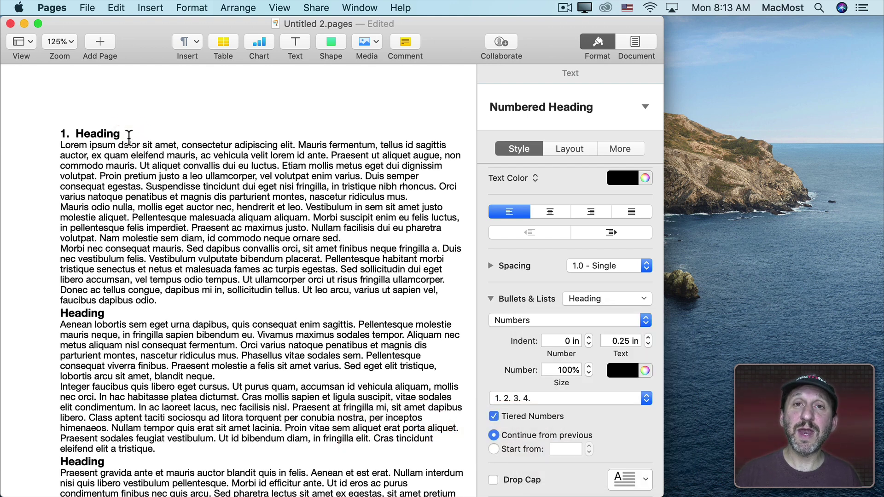
# Step: Apply Heading with Continue from previous to the second and third headings, numbering them 2. and 3
pyautogui.click(104, 313)
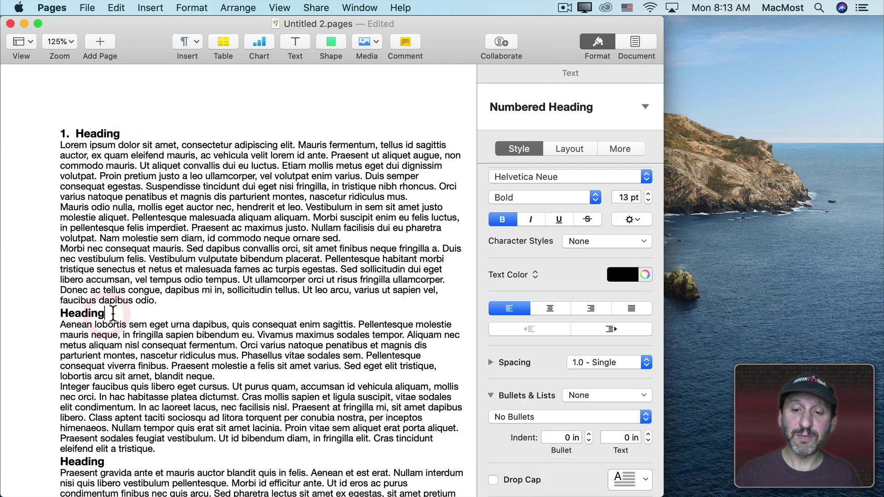
pyautogui.click(609, 393)
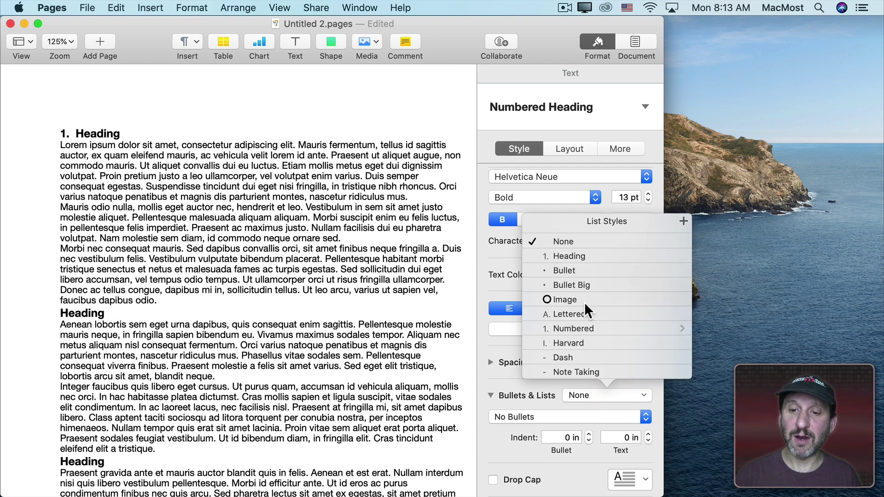
pyautogui.click(575, 255)
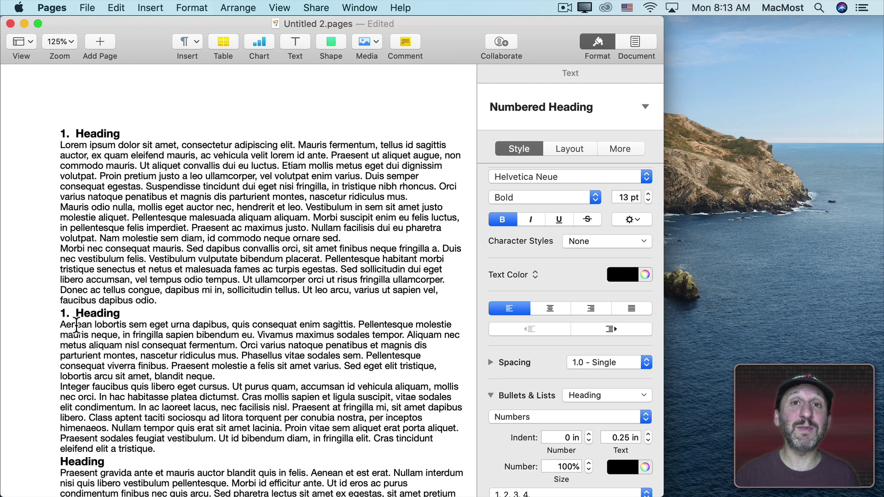
pyautogui.scroll(-5, 588, 349)
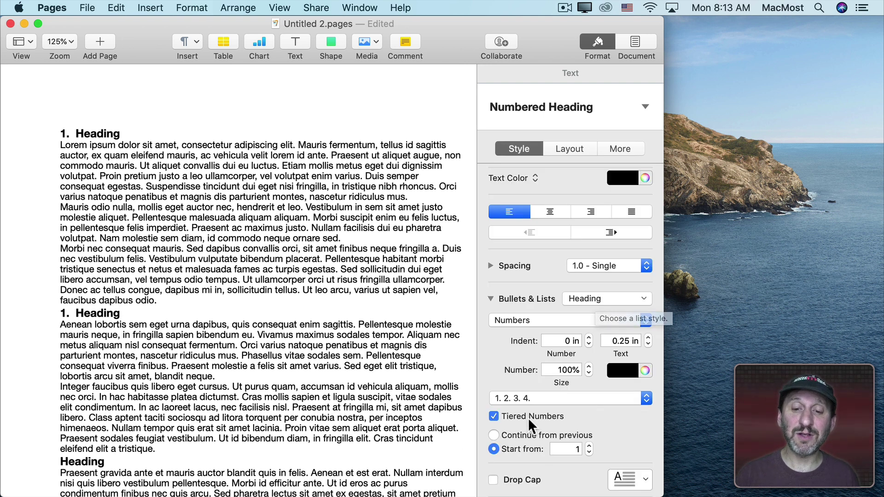
pyautogui.click(507, 433)
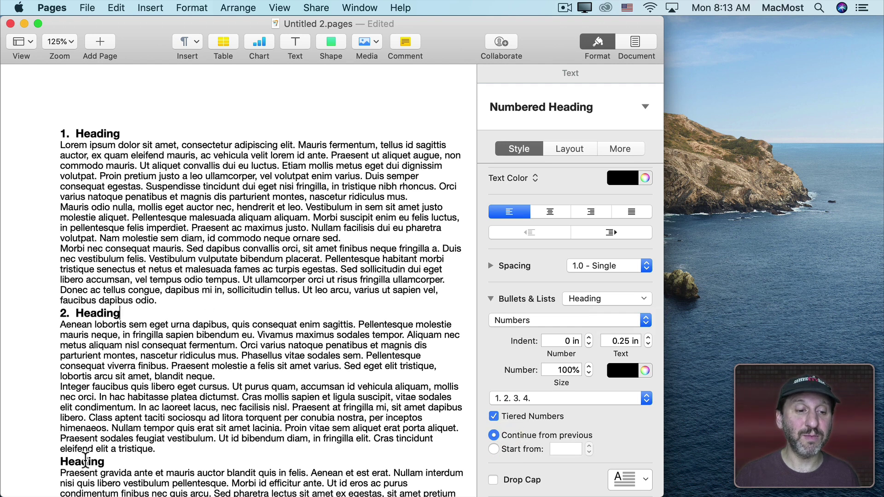
pyautogui.click(81, 461)
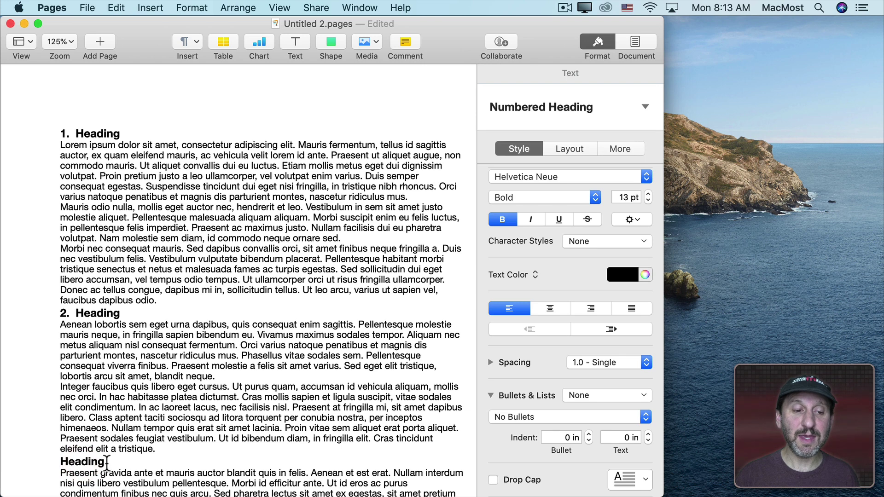
pyautogui.click(607, 394)
pyautogui.click(583, 256)
pyautogui.scroll(-4, 544, 362)
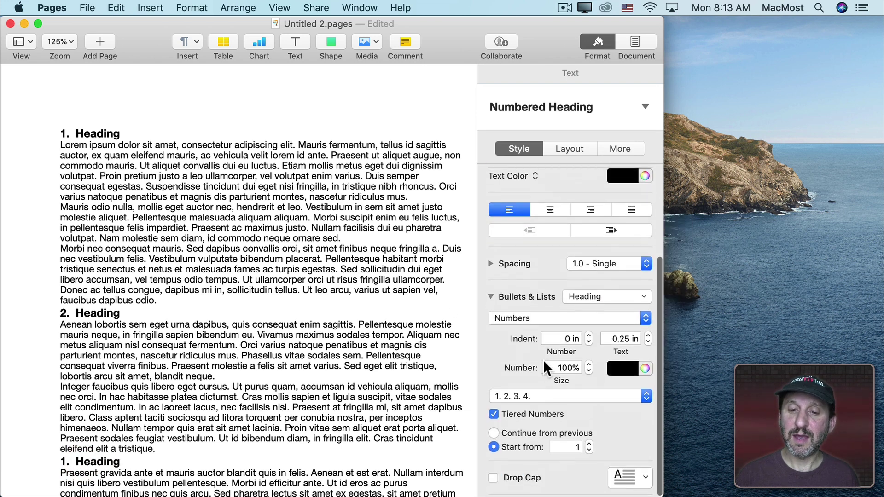
pyautogui.click(493, 435)
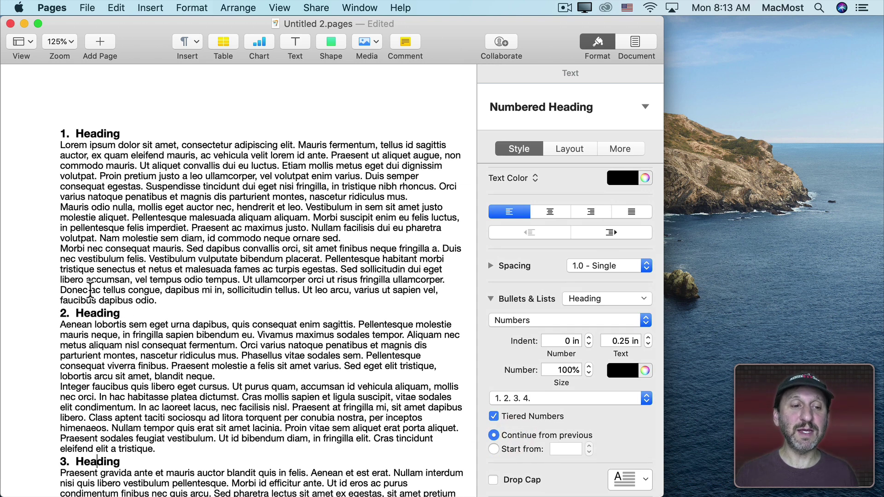
# Step: Demote the second heading to a numbered '1.1.' and update the Heading list style
pyautogui.click(74, 314)
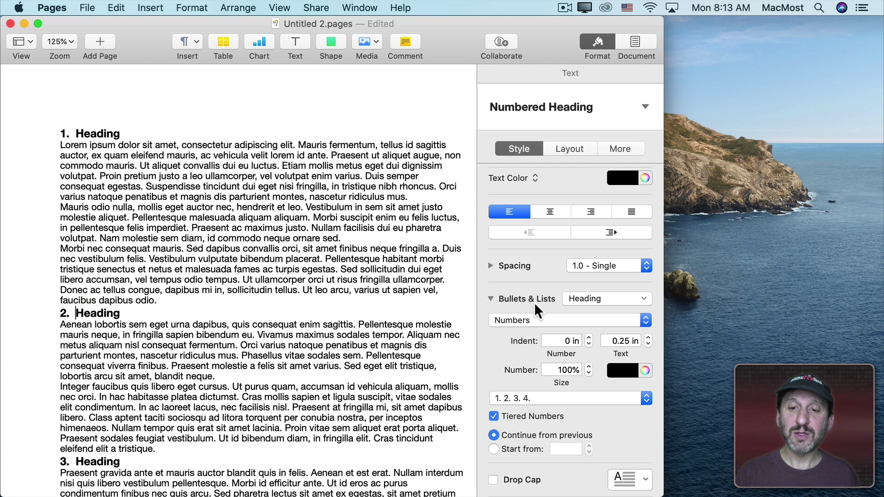
pyautogui.press('Tab')
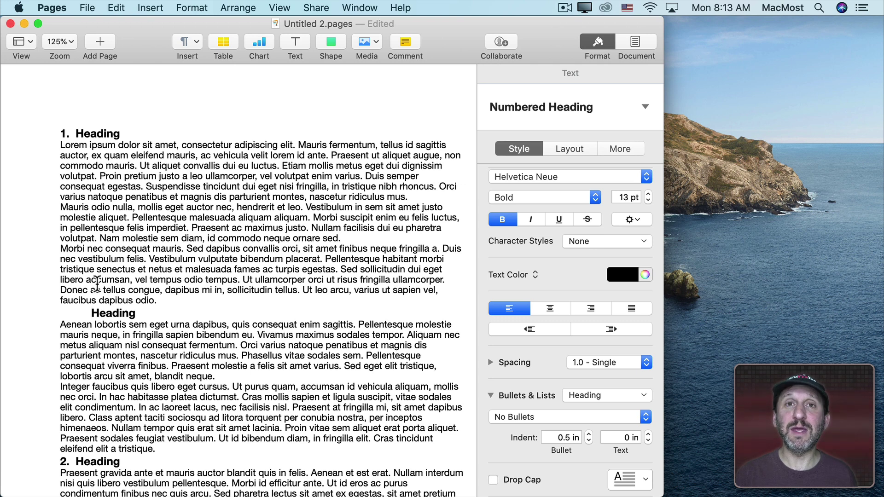
pyautogui.scroll(-1, 585, 392)
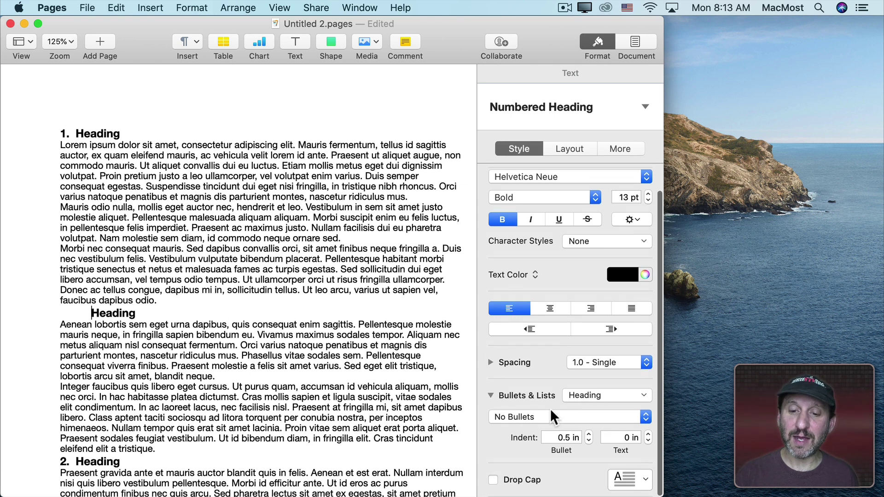
pyautogui.click(530, 415)
pyautogui.click(514, 455)
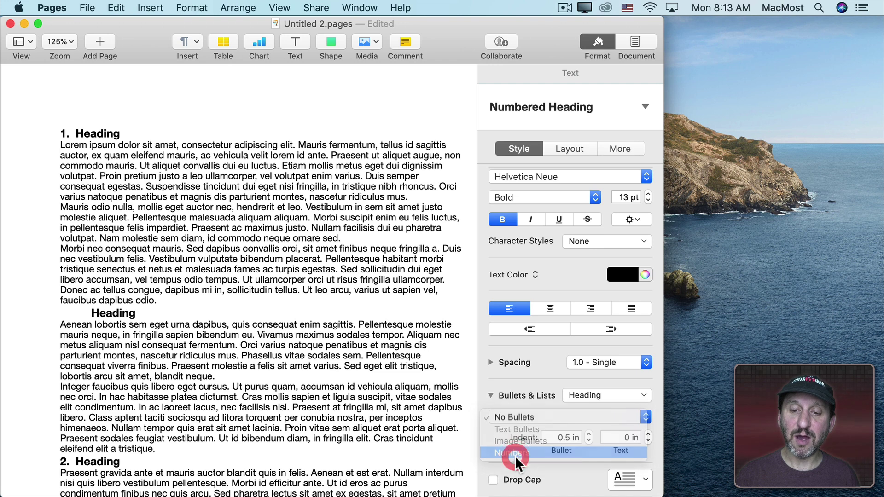
pyautogui.scroll(-4, 523, 449)
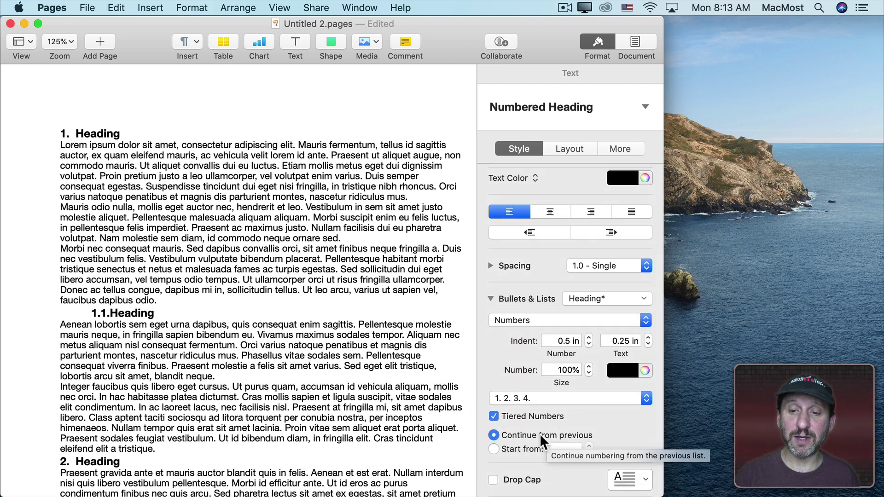
pyautogui.click(644, 300)
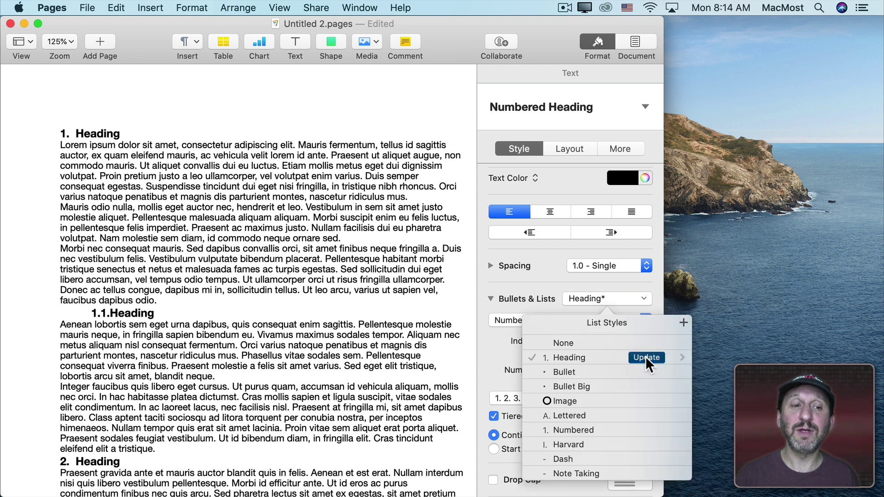
pyautogui.click(645, 358)
pyautogui.click(141, 304)
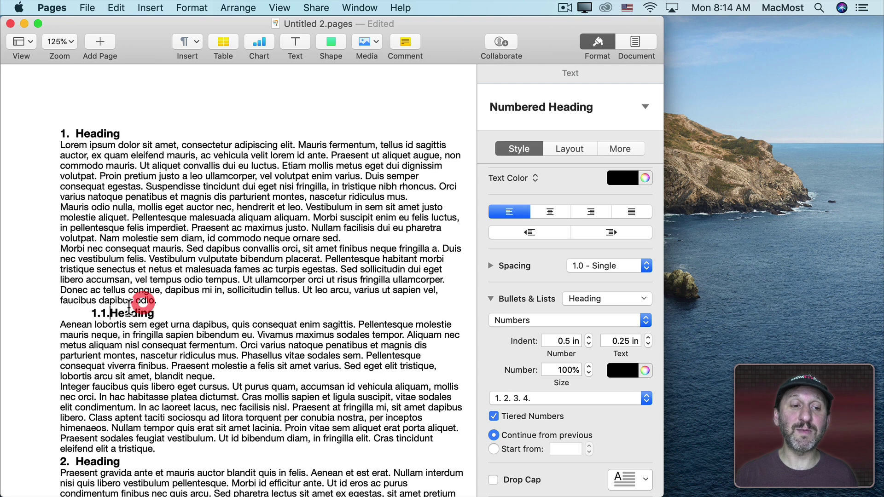
pyautogui.scroll(-4, 125, 376)
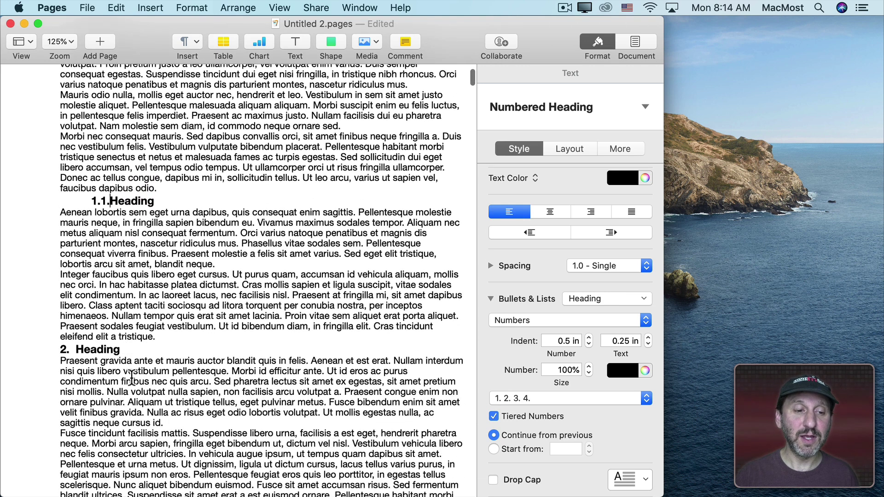
# Step: Demote the third heading two levels to a numbered '1.1.1.' and reapply the Heading list style
pyautogui.click(128, 349)
pyautogui.press('Tab')
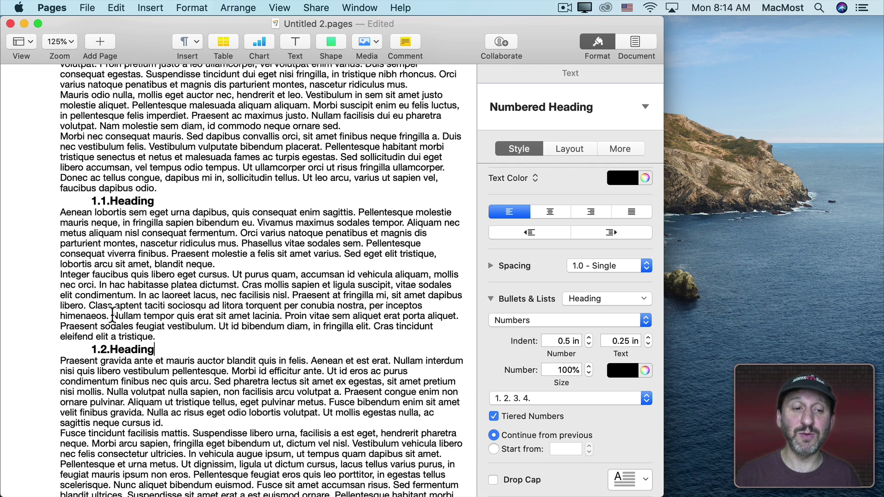
pyautogui.press('Tab')
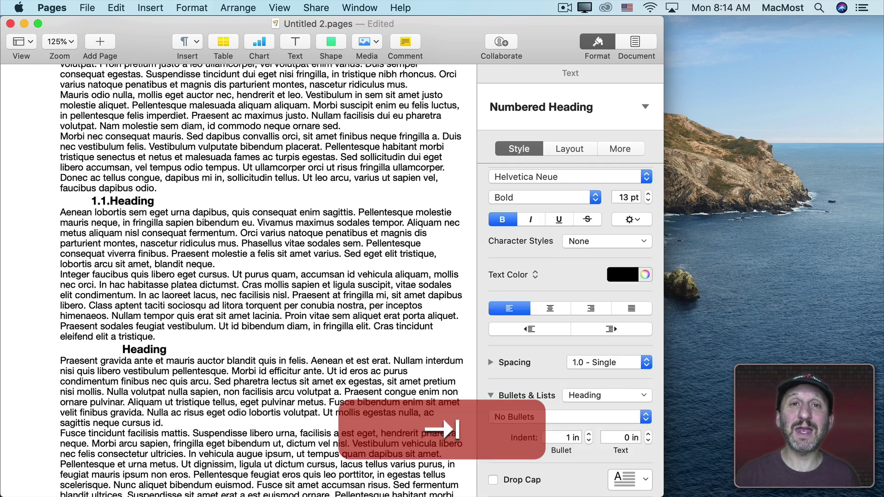
pyautogui.click(538, 417)
pyautogui.click(523, 446)
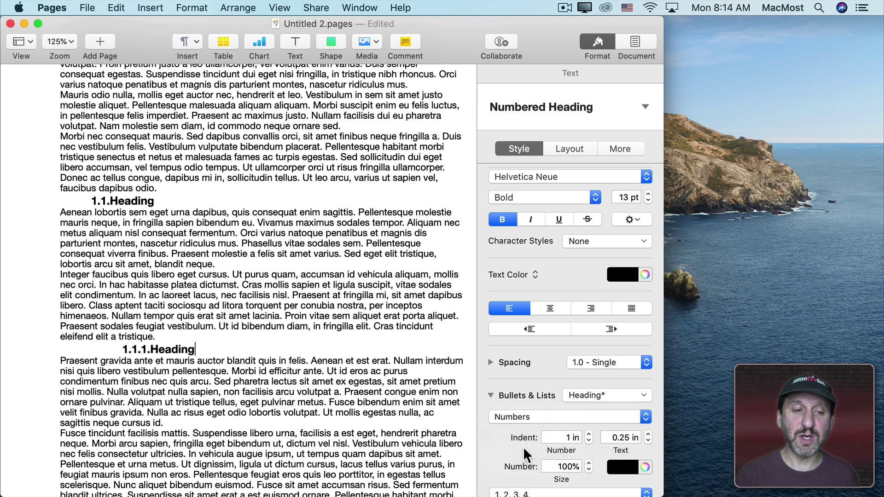
pyautogui.click(639, 395)
pyautogui.click(646, 256)
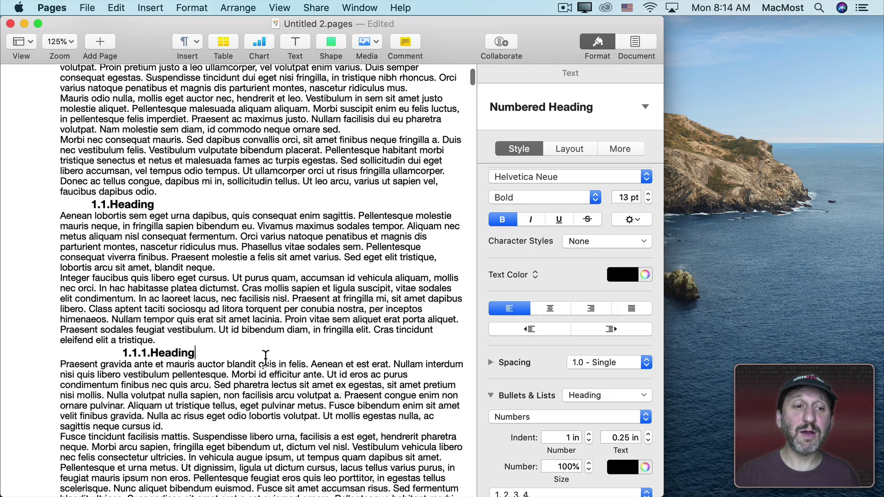
pyautogui.scroll(5, 261, 276)
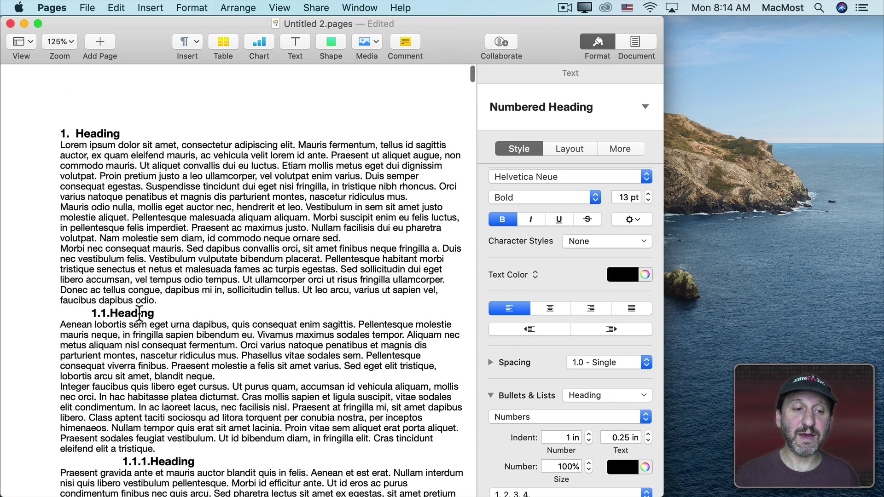
# Step: Set the 1.1. heading's number indent to 0 in and text indent to 0.4 in
pyautogui.click(125, 313)
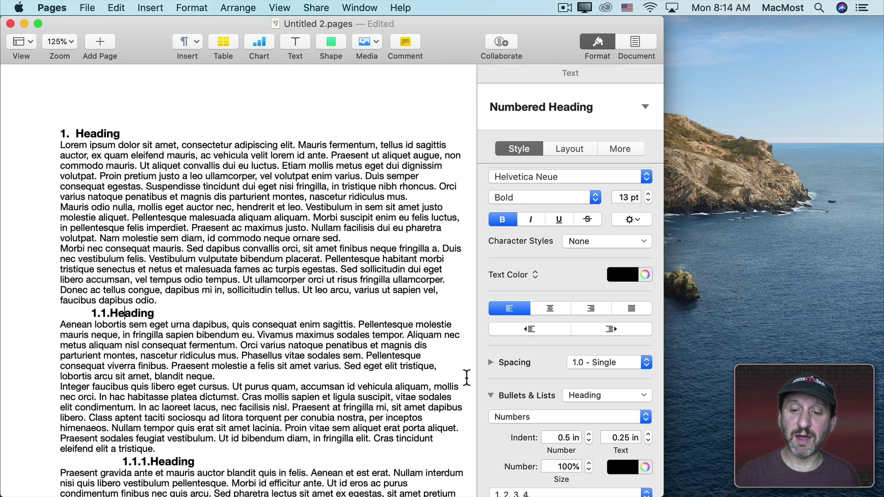
pyautogui.click(562, 436)
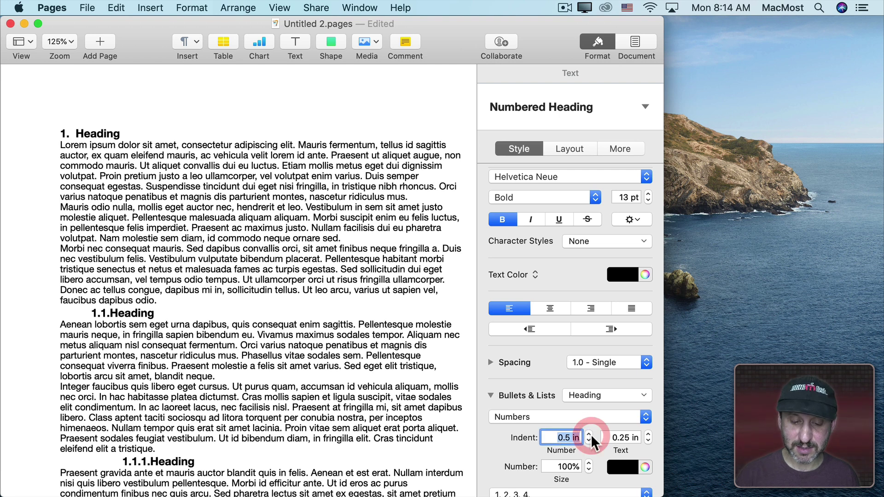
pyautogui.write('0')
pyautogui.press('Return')
pyautogui.click(625, 437)
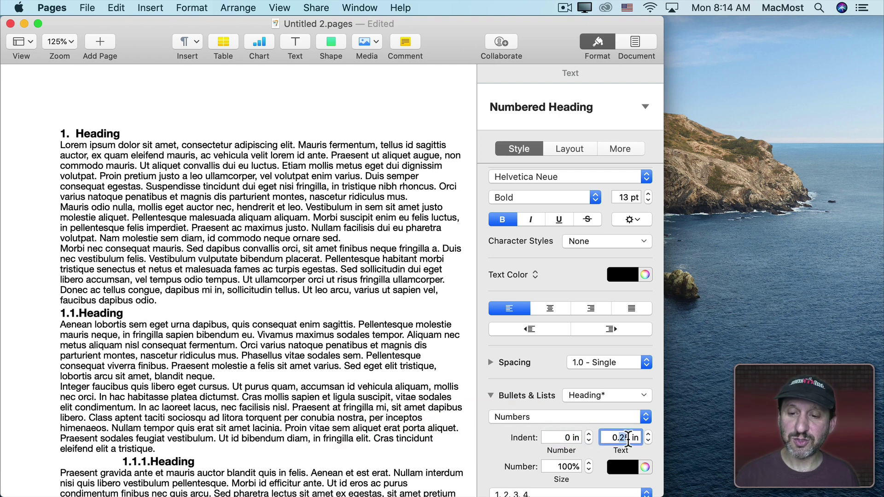
pyautogui.write('.4')
pyautogui.press('Return')
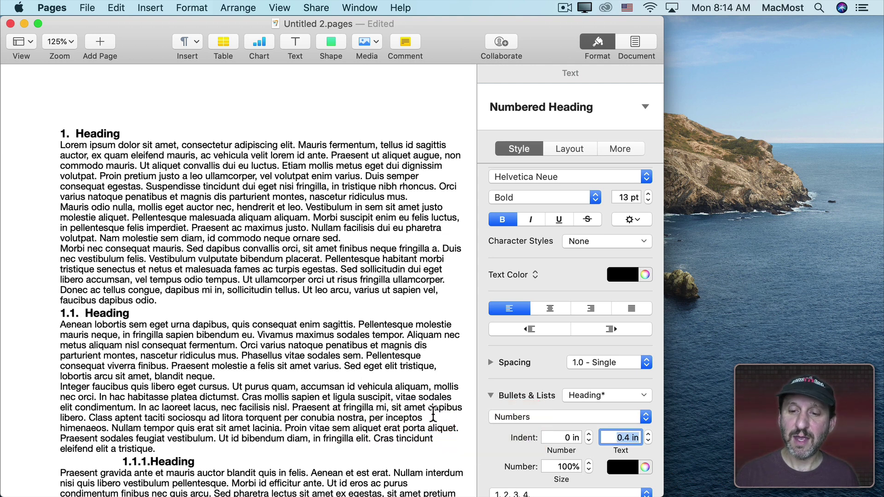
pyautogui.click(638, 394)
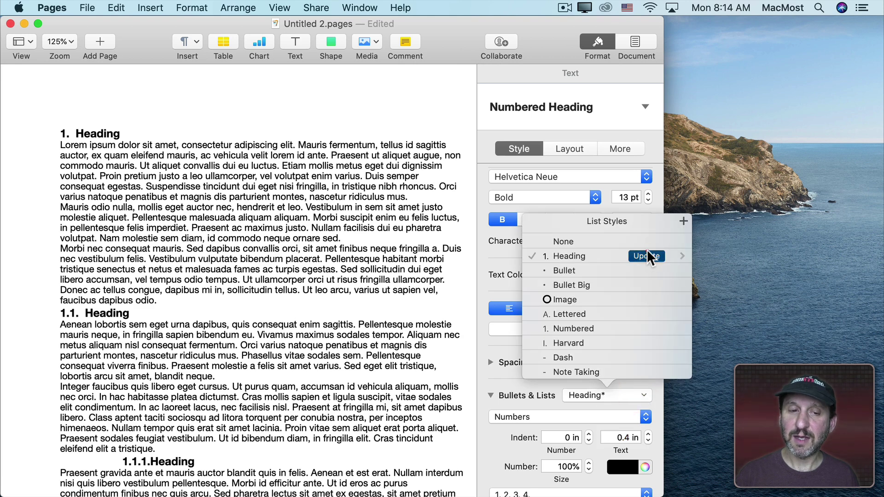
pyautogui.scroll(-5, 128, 321)
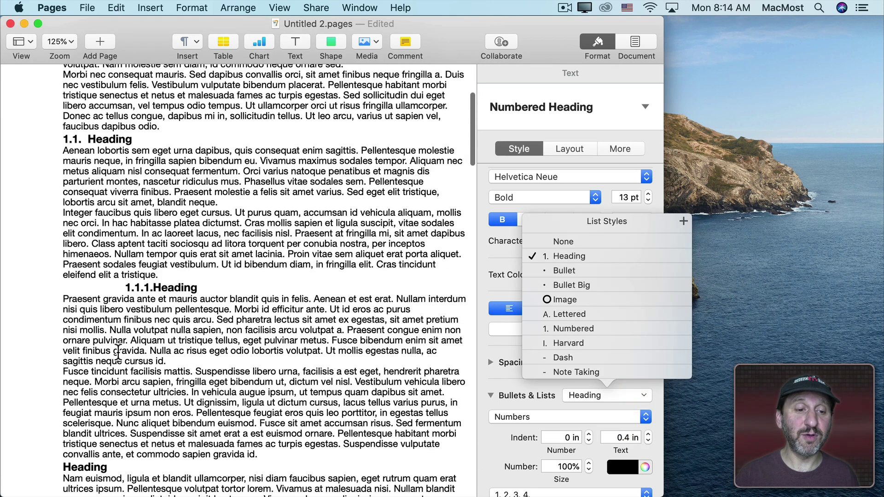
# Step: Set the 1.1.1. heading's number indent to 0 in and text indent to 0.6 in
pyautogui.click(156, 289)
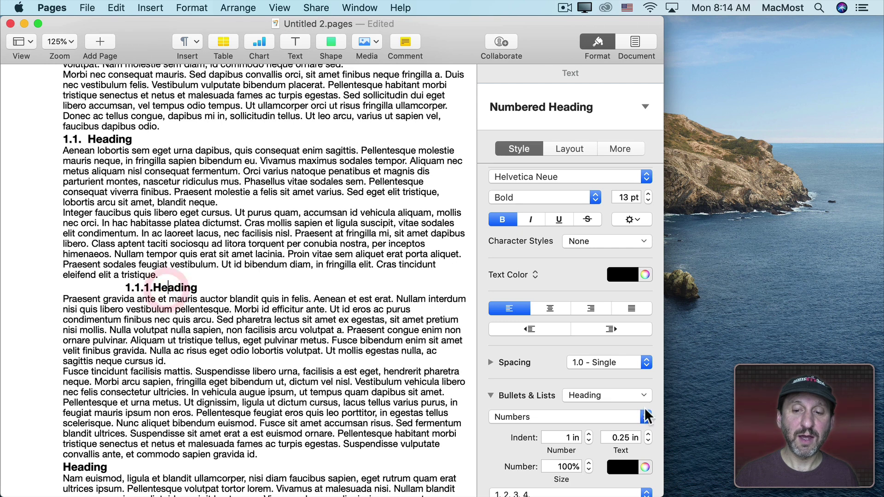
pyautogui.click(572, 436)
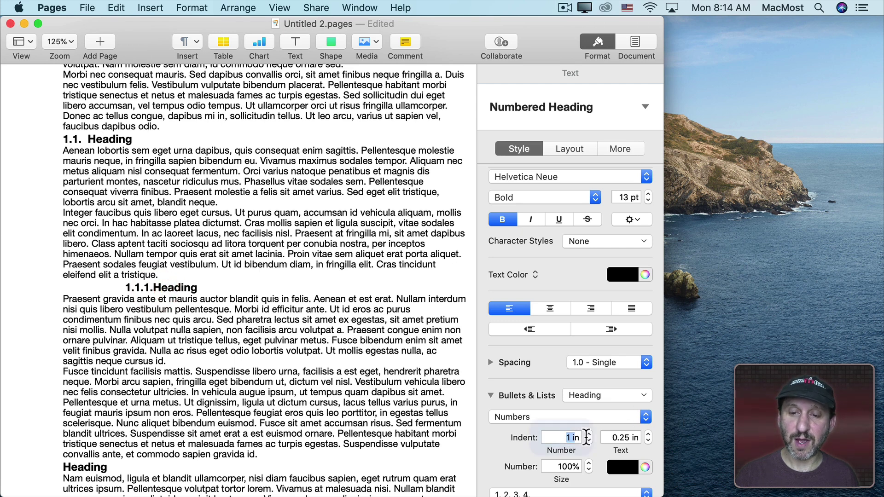
pyautogui.write('0')
pyautogui.press('Tab')
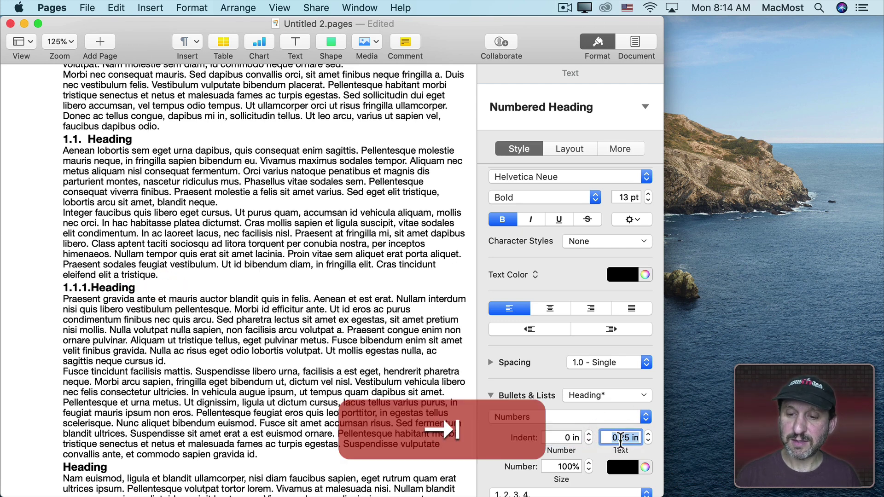
pyautogui.click(625, 437)
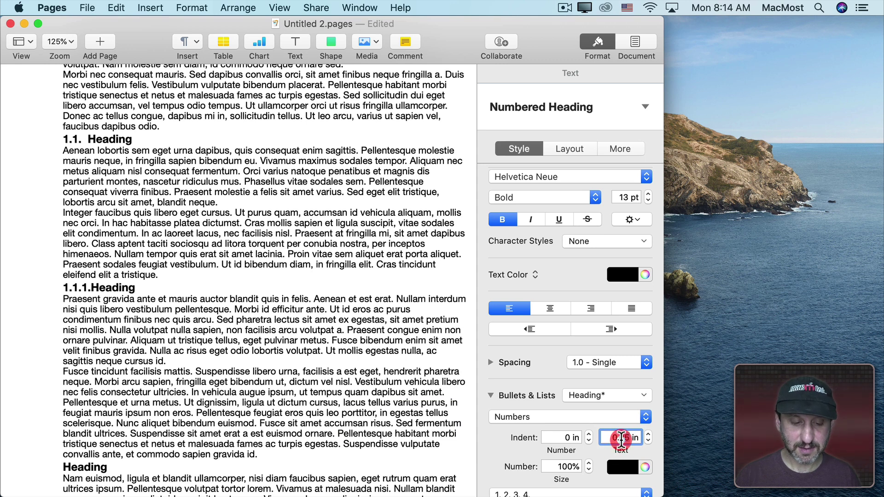
pyautogui.write('0.6')
pyautogui.press('Return')
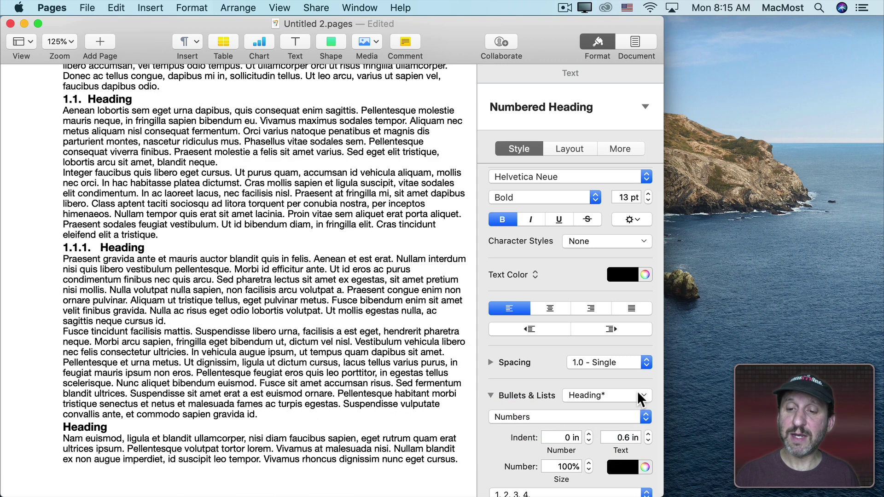
# Step: Update the Heading list style, then give the last heading Heading numbering continued as '2.'
pyautogui.click(604, 395)
pyautogui.click(646, 257)
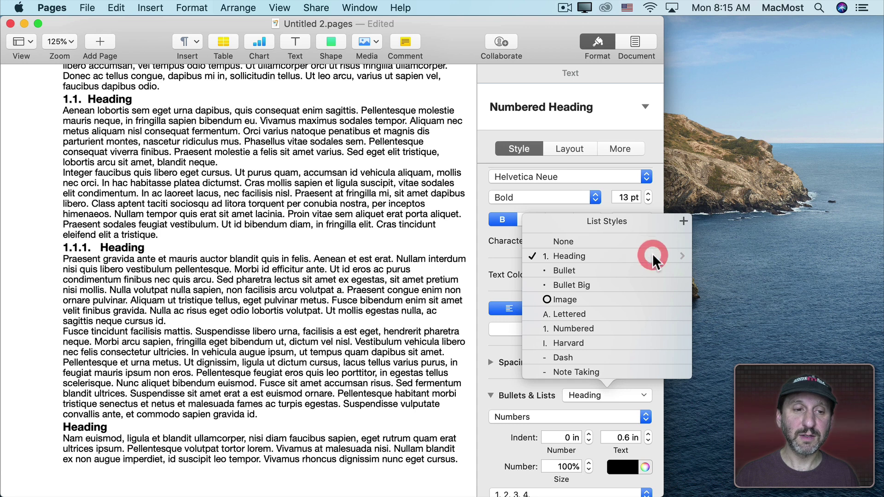
pyautogui.click(79, 428)
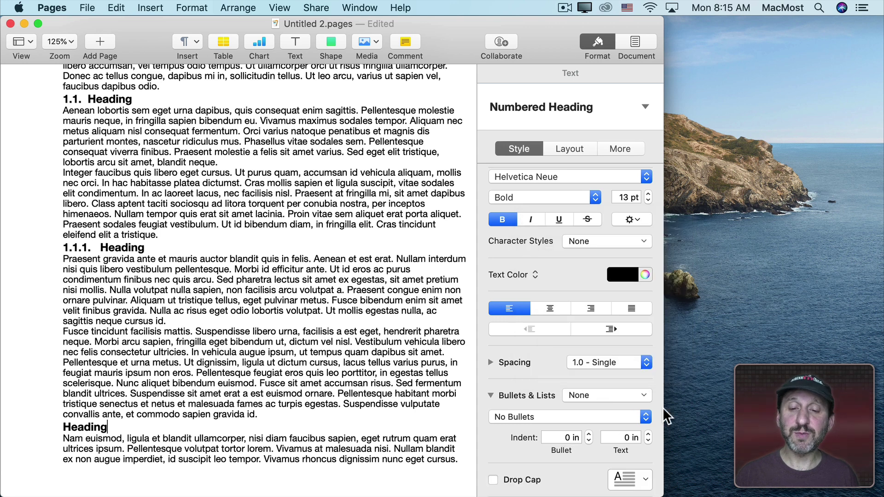
pyautogui.click(578, 389)
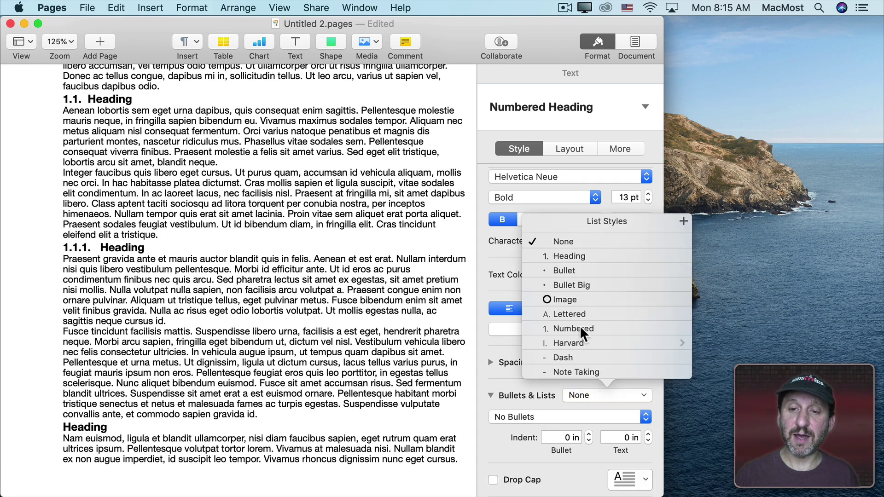
pyautogui.click(561, 255)
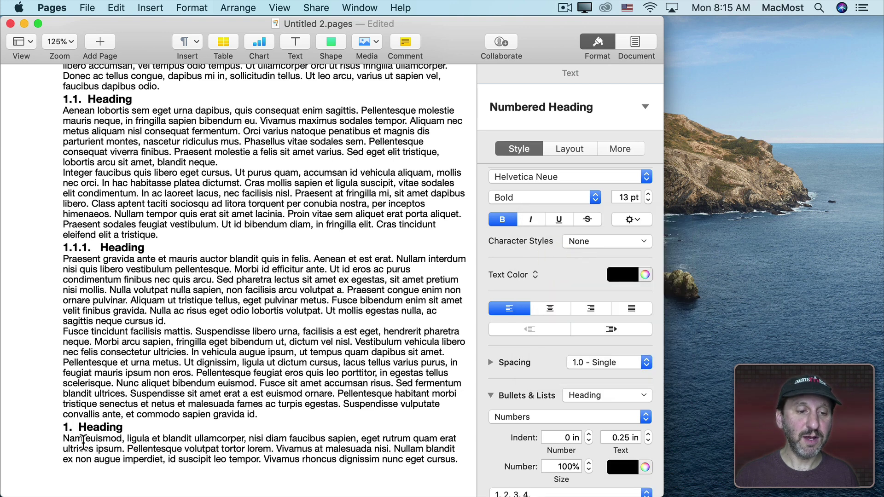
pyautogui.scroll(-5, 565, 404)
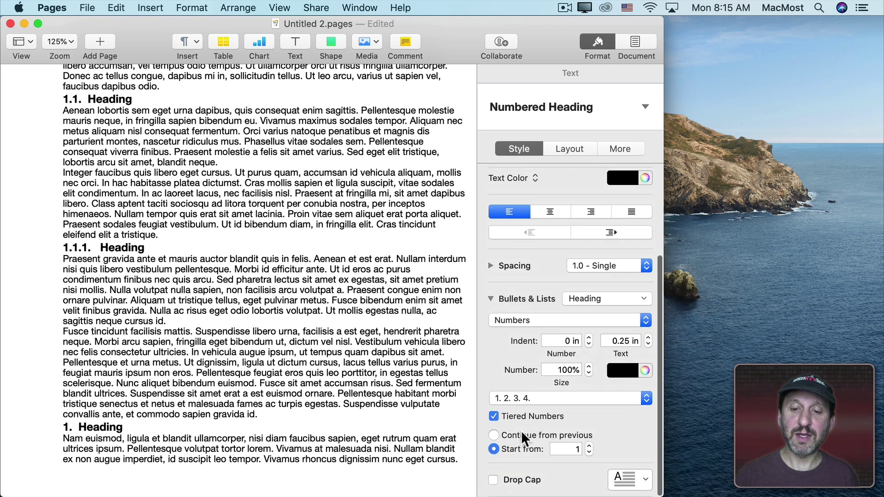
pyautogui.click(494, 433)
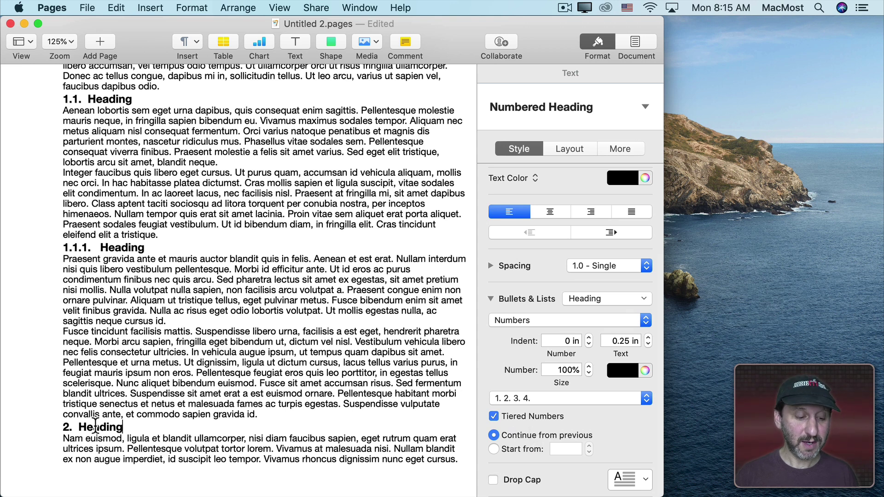
# Step: Test the heading's levels, demoting it to 1.2. and 1.1.2., then promoting back to 2
pyautogui.click(92, 428)
pyautogui.press('Tab')
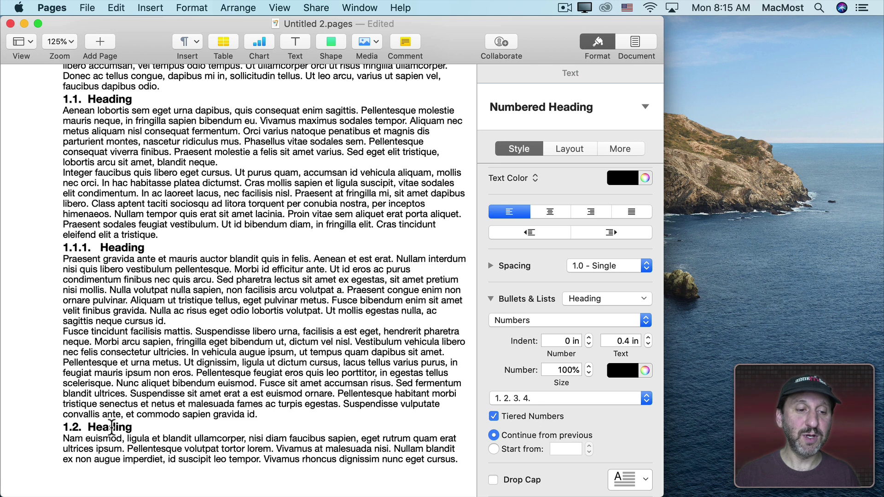
pyautogui.press('Tab')
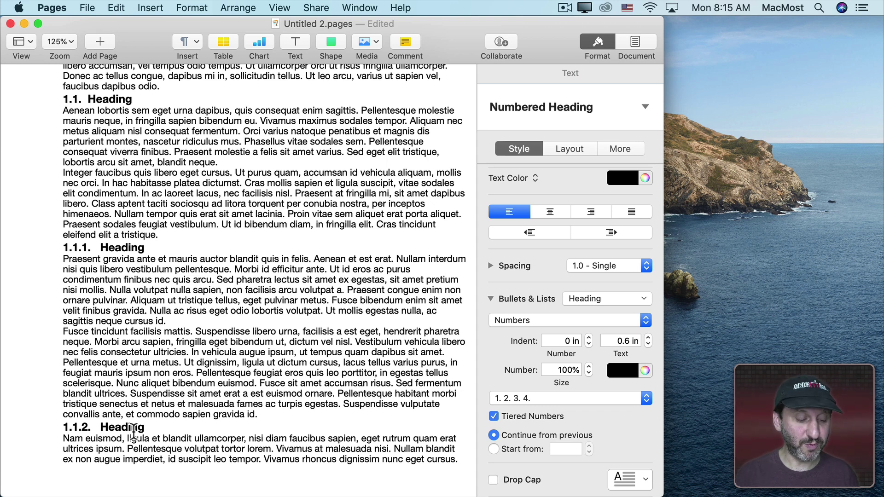
pyautogui.hotkey('shift', 'Tab')
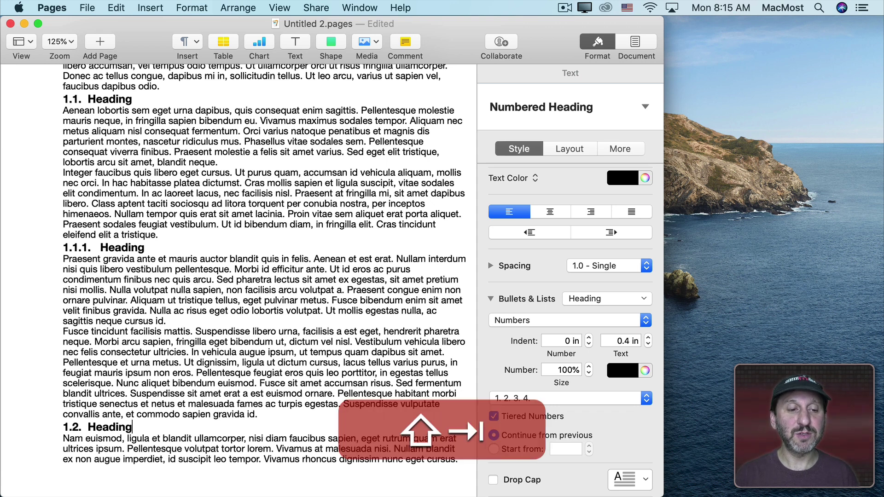
pyautogui.hotkey('shift', 'Tab')
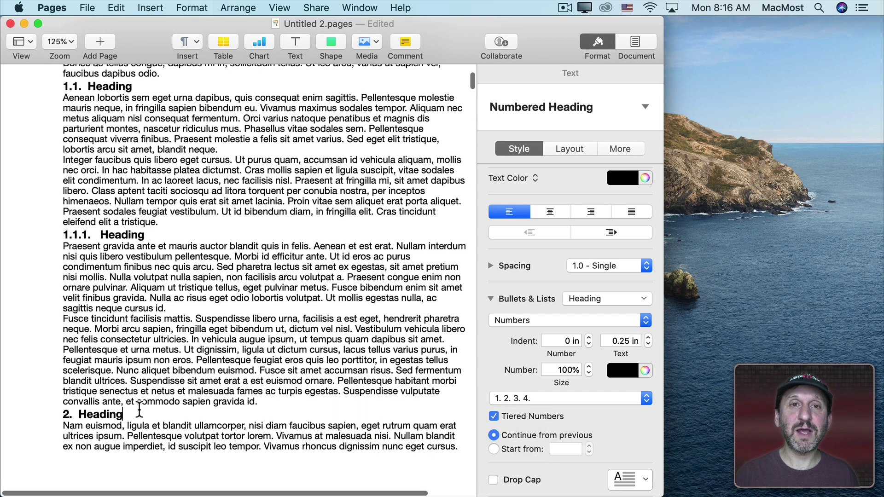
pyautogui.scroll(-6, 139, 409)
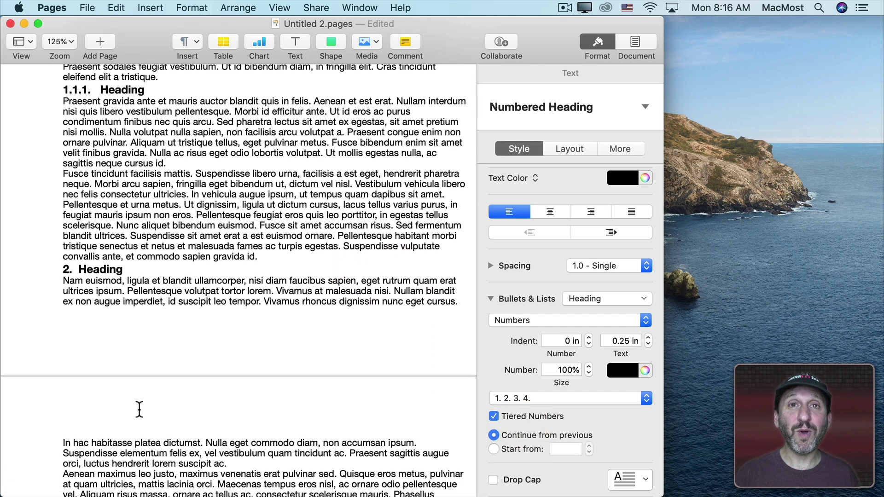
pyautogui.scroll(-4, 139, 409)
pyautogui.scroll(-4, 138, 410)
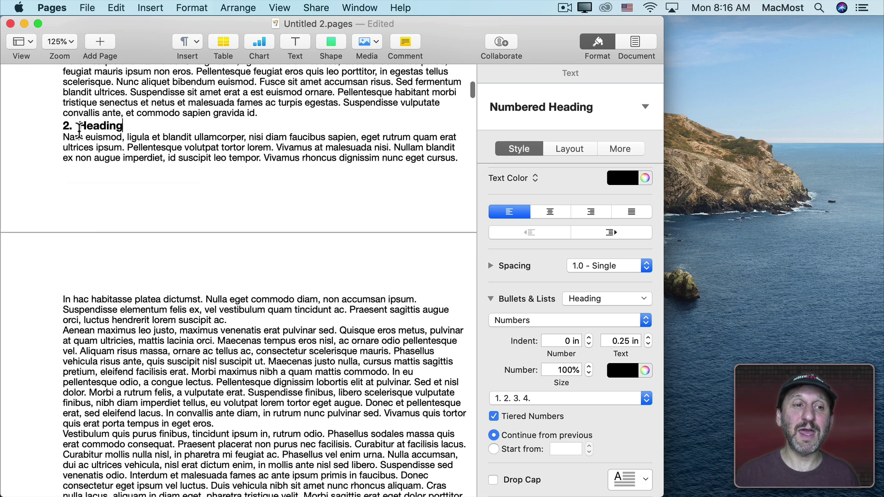
# Step: Copy '2. Heading' and paste it before the Vestibulum paragraph as '3. Heading'
pyautogui.tripleClick(78, 126)
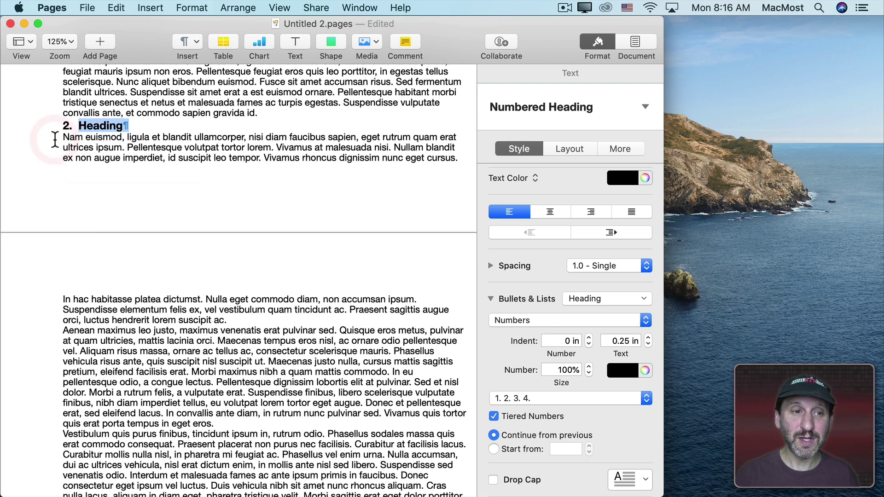
pyautogui.press('super+c')
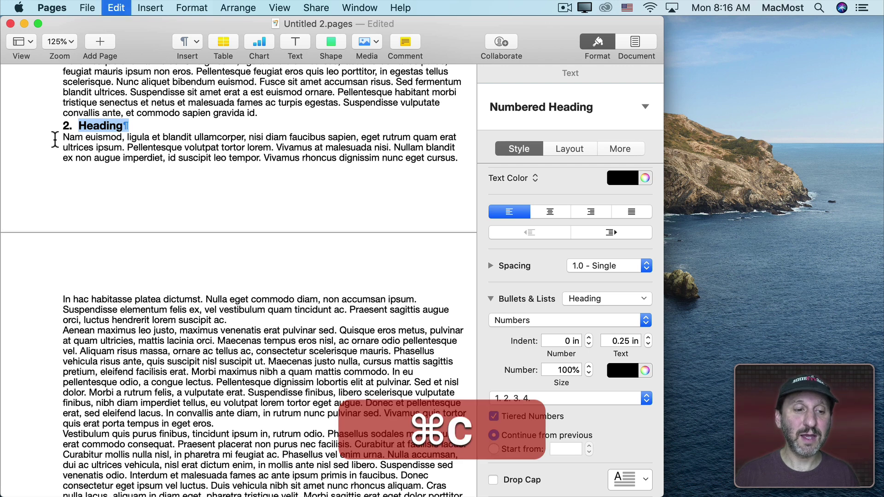
pyautogui.click(64, 434)
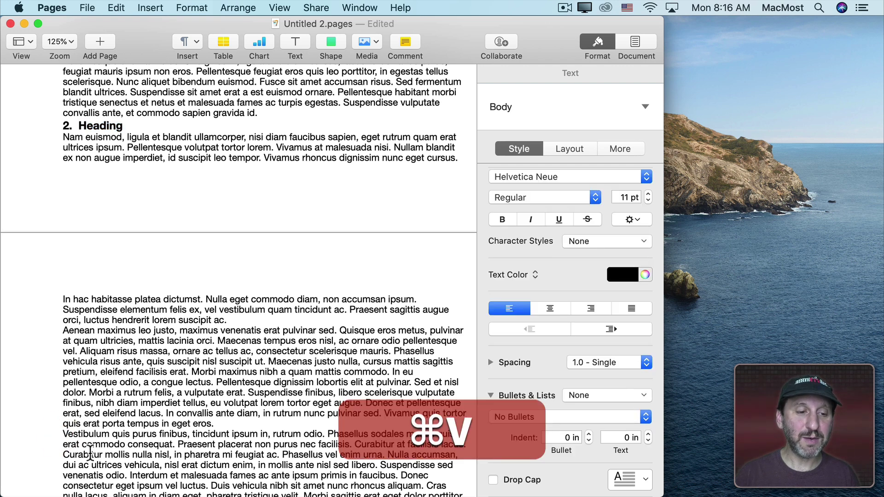
pyautogui.press('super+v')
pyautogui.scroll(-3, 280, 431)
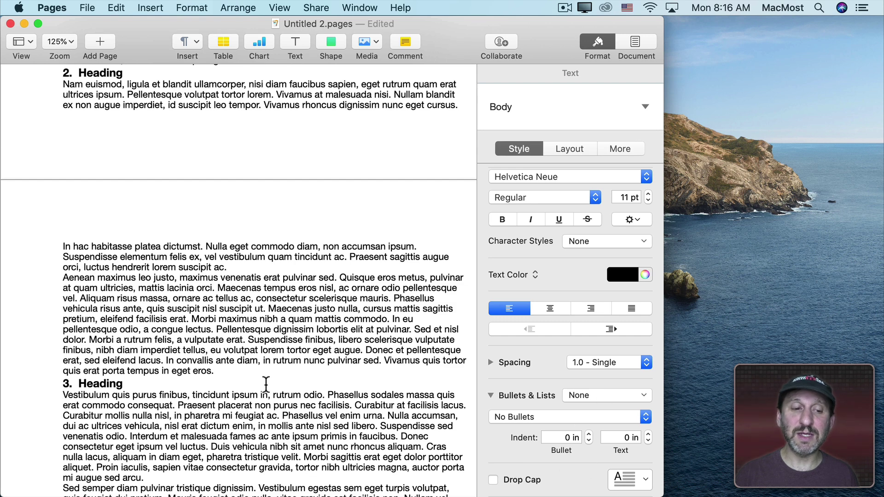
pyautogui.click(111, 384)
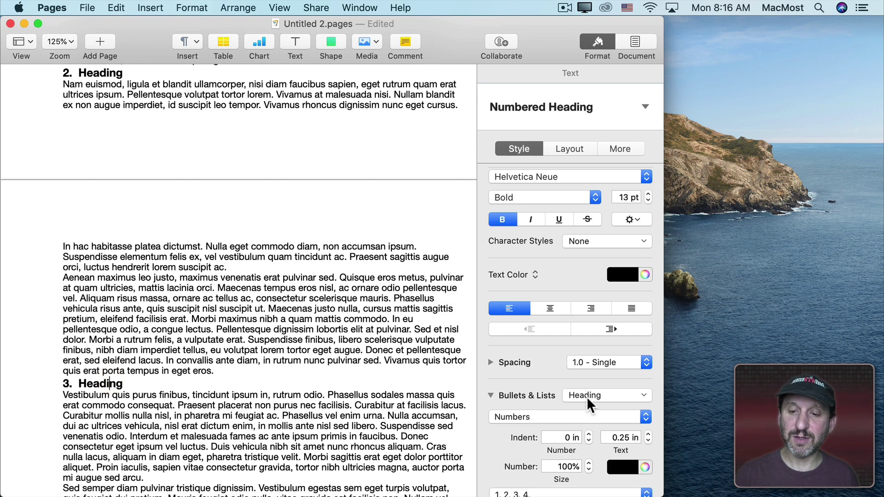
pyautogui.scroll(-3, 586, 397)
pyautogui.scroll(-2, 578, 406)
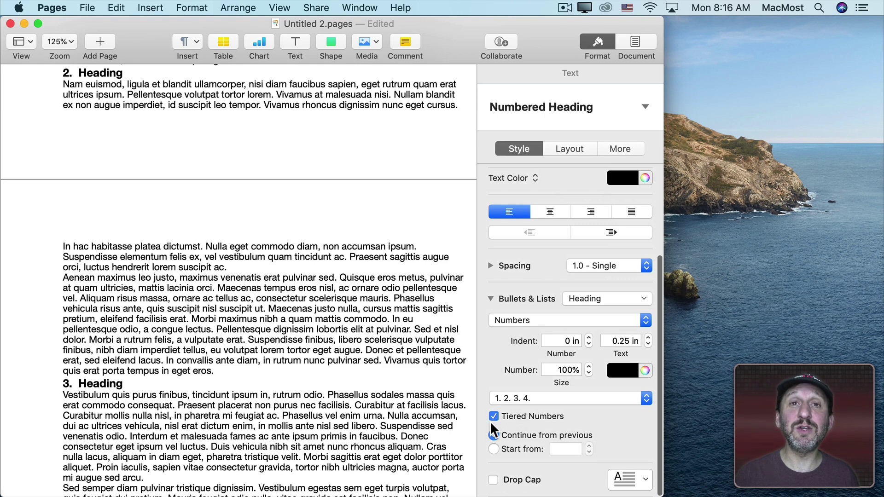
pyautogui.scroll(-5, 126, 371)
pyautogui.scroll(-3, 126, 310)
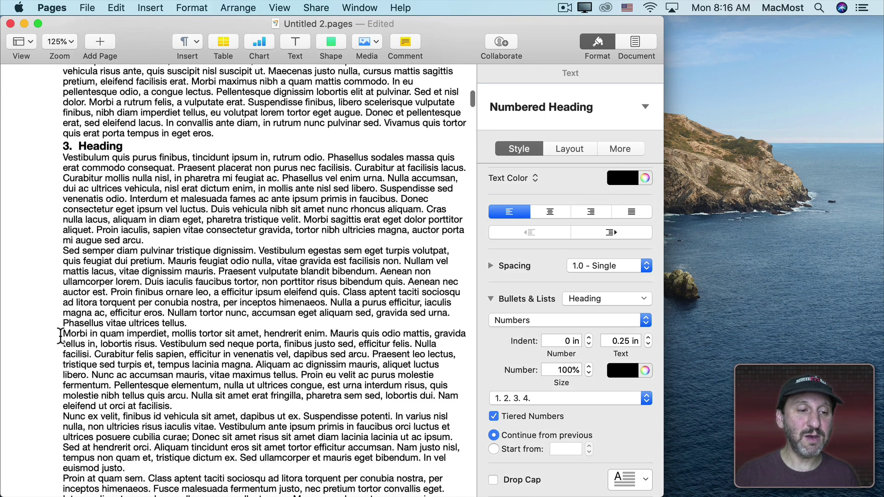
# Step: Paste two more heading copies before the Morbi in quam and Proin paragraphs, demoting the last to '4.1.'
pyautogui.click(64, 333)
pyautogui.press('super+v')
pyautogui.scroll(-3, 63, 346)
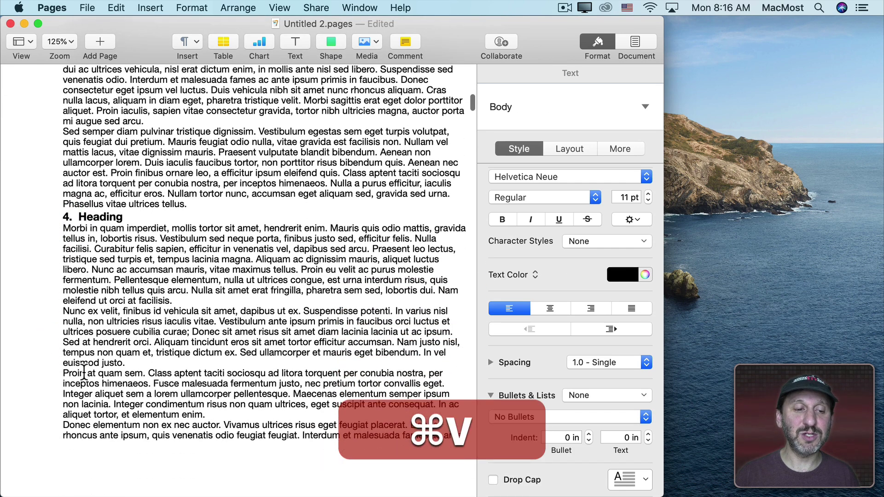
pyautogui.click(63, 372)
pyautogui.press('super+v')
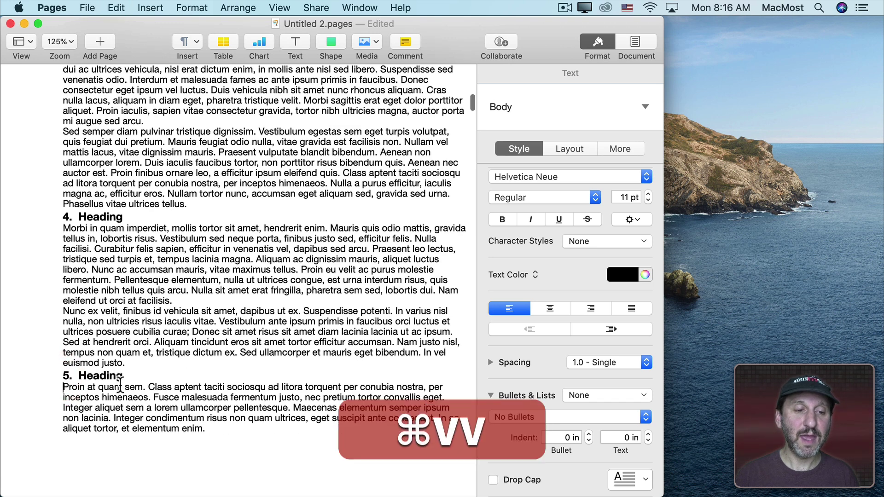
pyautogui.press('Tab')
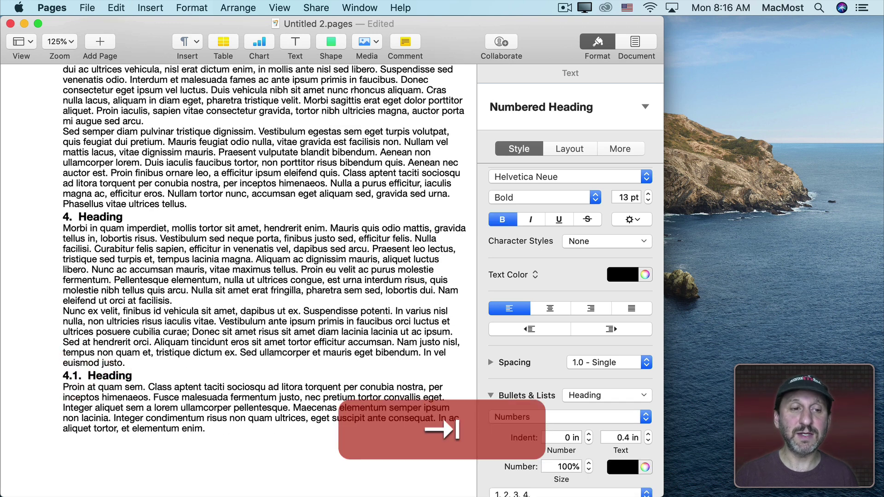